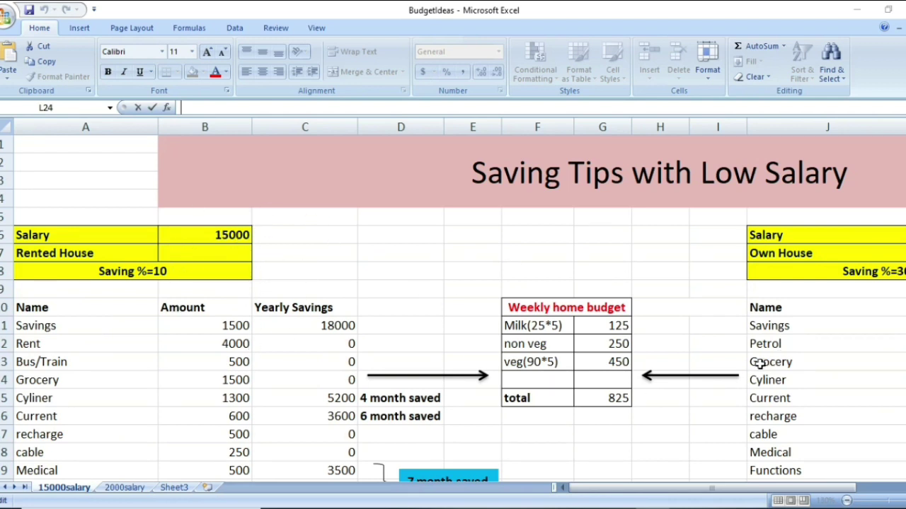
Review the salary, Rented House and saving percentage cells in the header block of the 15000salary sheet
{"action": "scroll", "coordinate": [221, 365], "scroll_direction": "down", "scroll_amount": 1}
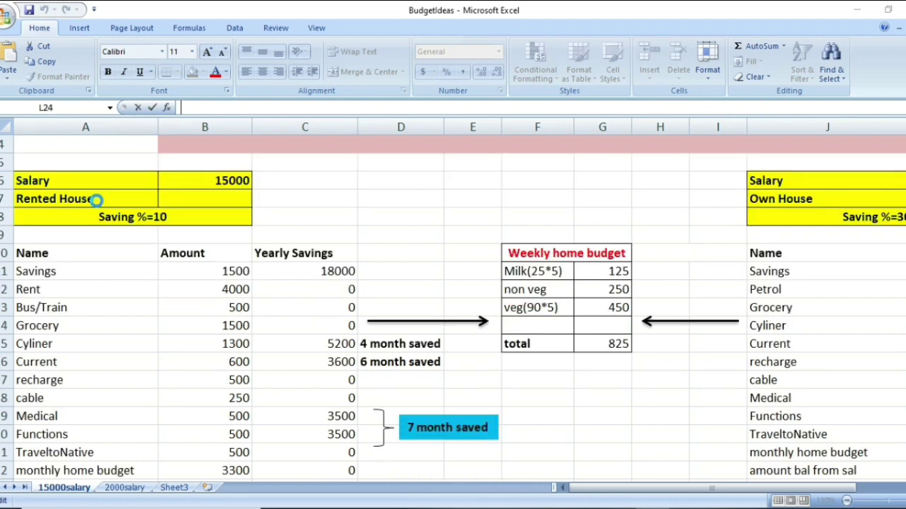
{"action": "left_click", "coordinate": [95, 200]}
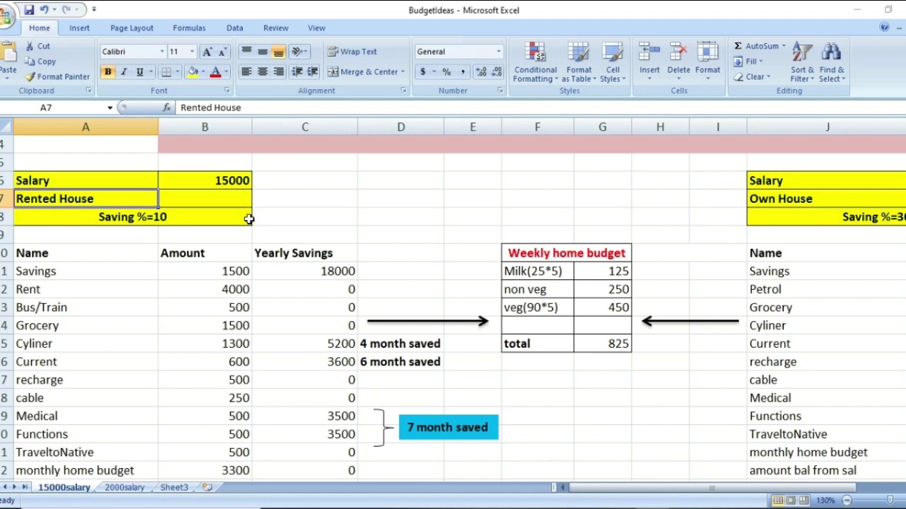
{"action": "left_click", "coordinate": [220, 179]}
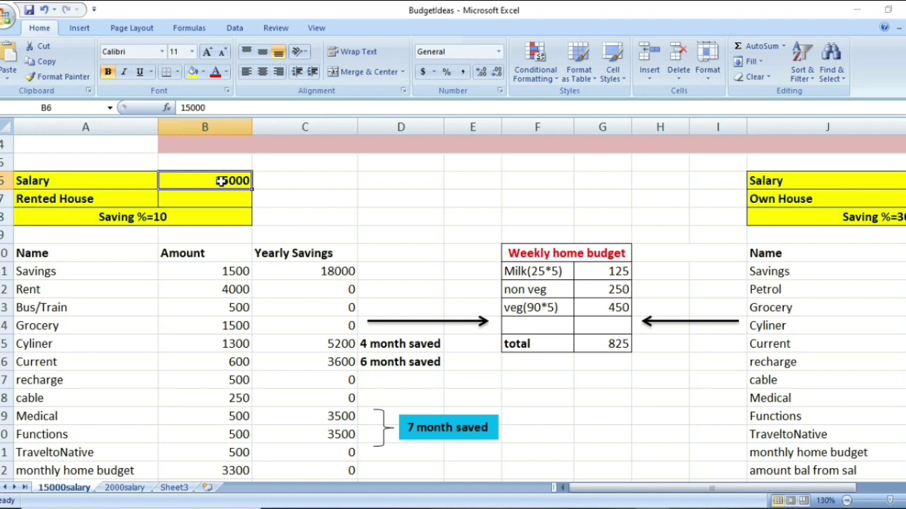
{"action": "scroll", "coordinate": [365, 308], "scroll_direction": "up", "scroll_amount": 1}
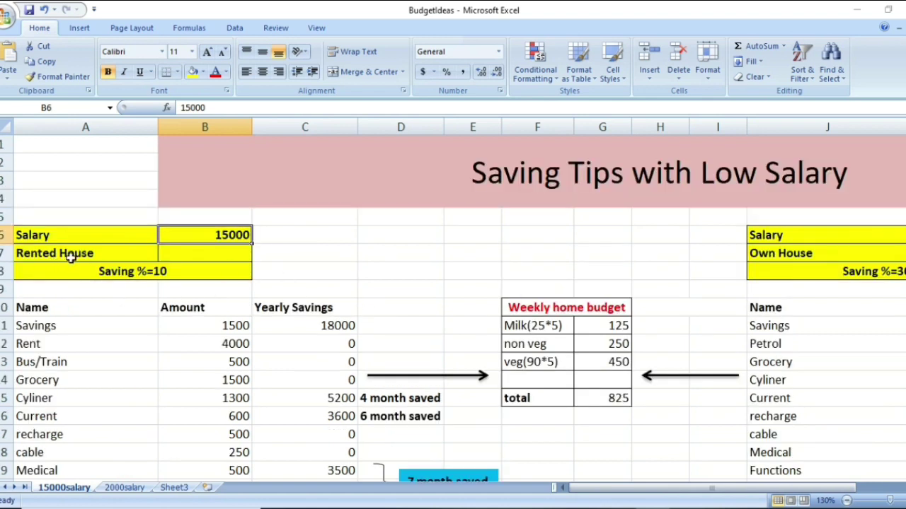
{"action": "scroll", "coordinate": [106, 303], "scroll_direction": "down", "scroll_amount": 2}
{"action": "scroll", "coordinate": [172, 286], "scroll_direction": "up", "scroll_amount": 2}
{"action": "left_click", "coordinate": [76, 252]}
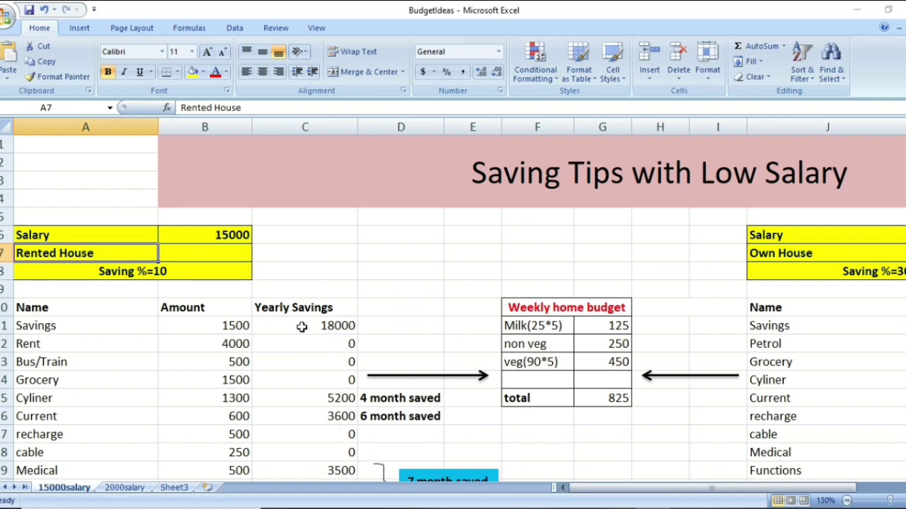
{"action": "scroll", "coordinate": [301, 329], "scroll_direction": "down", "scroll_amount": 1}
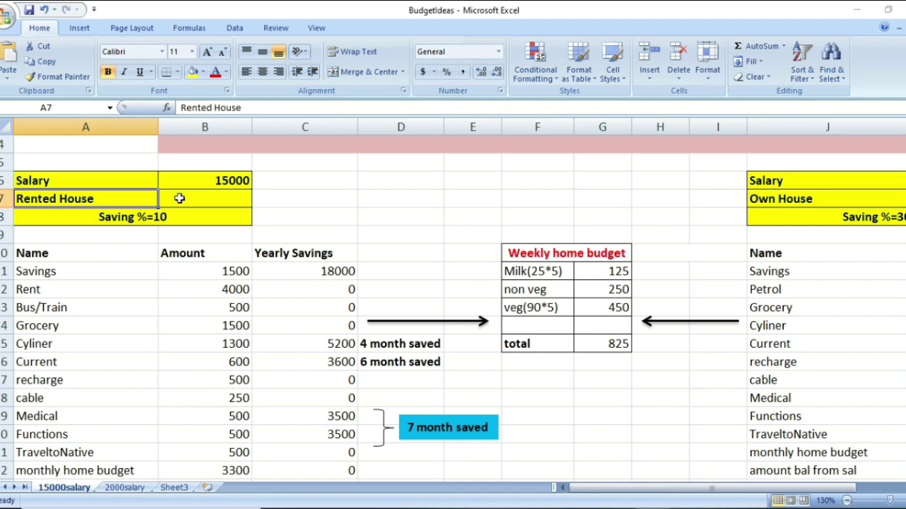
{"action": "left_click", "coordinate": [114, 224]}
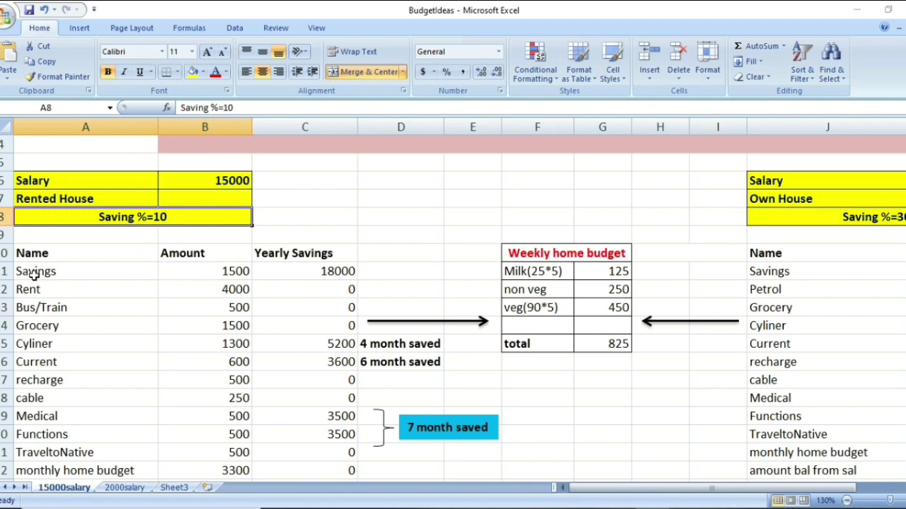
Examine the Savings row, comparing its monthly amount with its yearly savings
{"action": "left_click", "coordinate": [90, 272]}
{"action": "left_click_drag", "start_coordinate": [90, 273], "coordinate": [212, 273]}
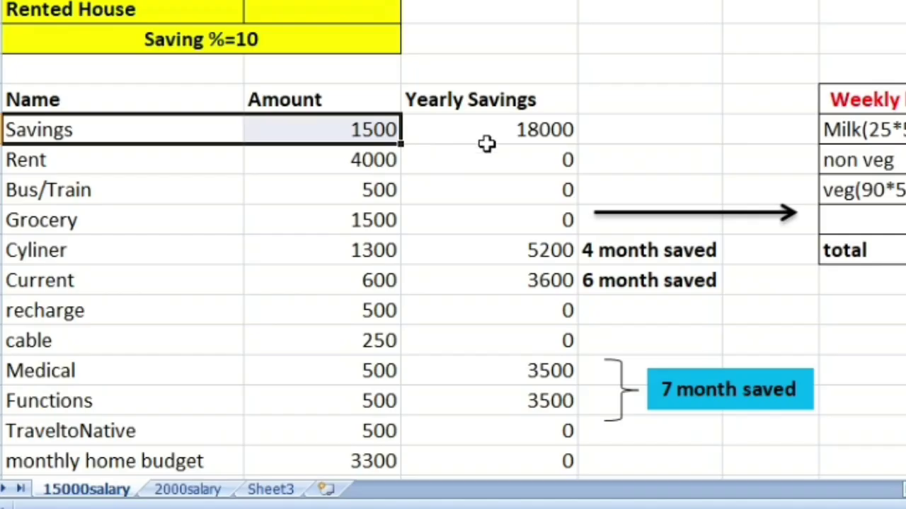
{"action": "left_click", "coordinate": [304, 276]}
{"action": "left_click", "coordinate": [487, 144]}
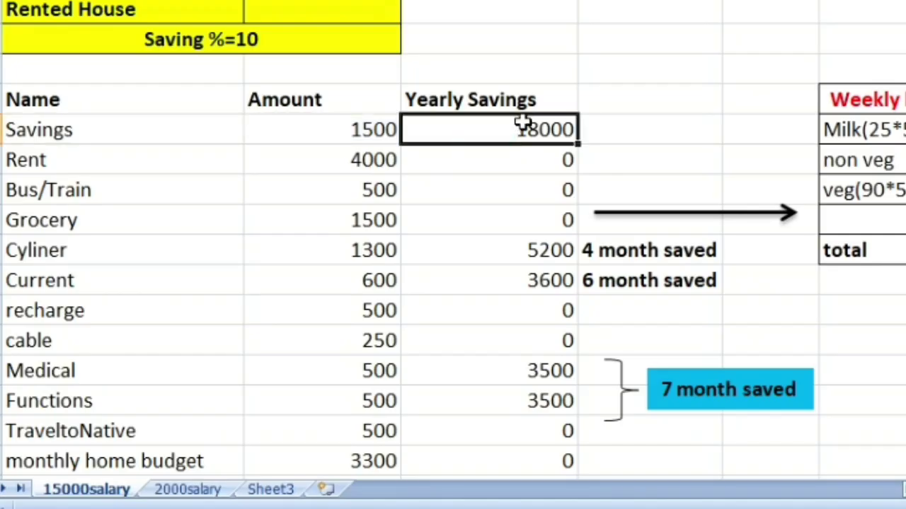
{"action": "left_click", "coordinate": [327, 133]}
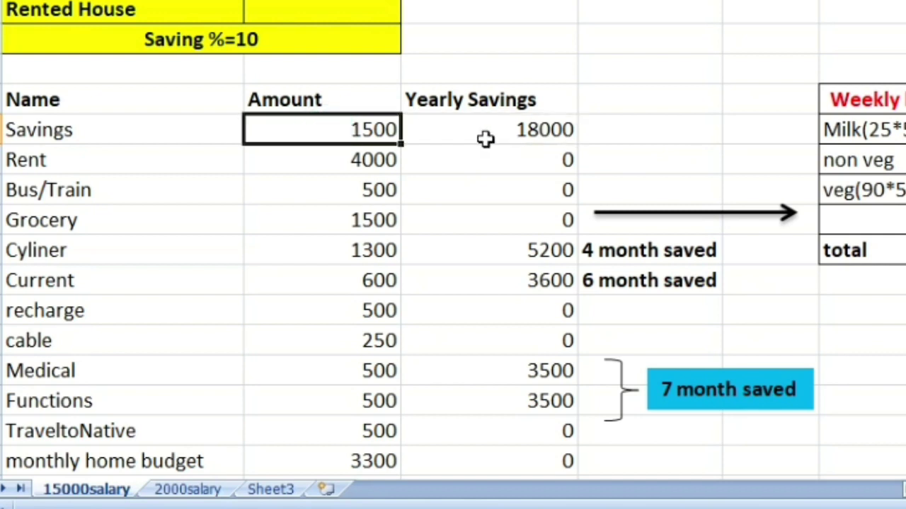
{"action": "left_click", "coordinate": [505, 127]}
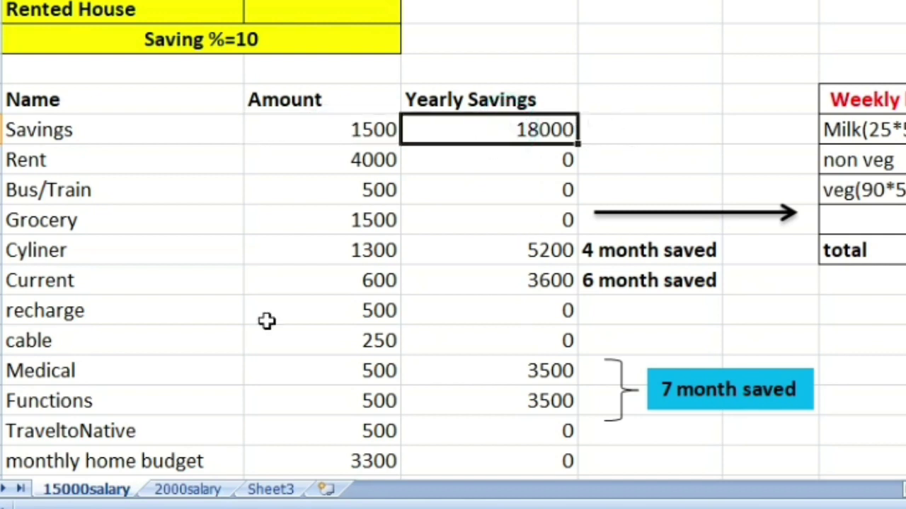
Examine the Rent and Bus/Train rows and their monthly amounts in the rented-house budget
{"action": "left_click", "coordinate": [109, 151]}
{"action": "left_click", "coordinate": [295, 152]}
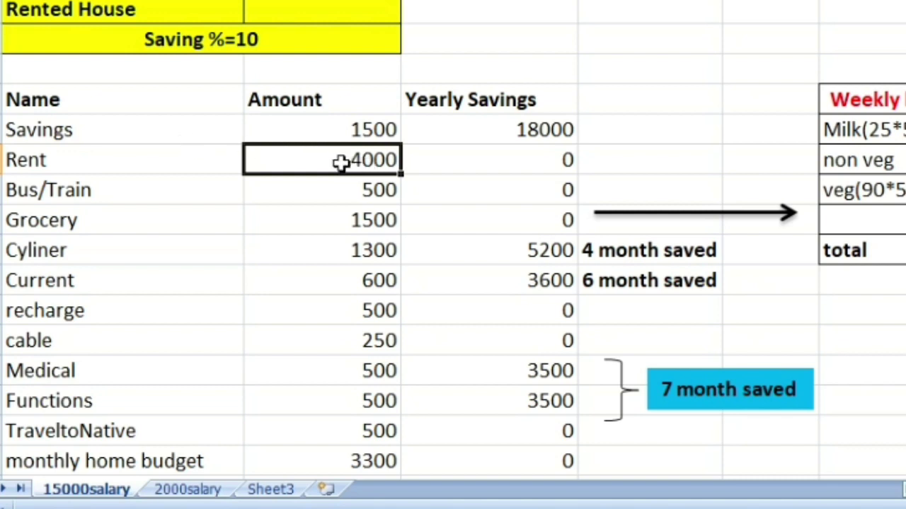
{"action": "left_click", "coordinate": [157, 161]}
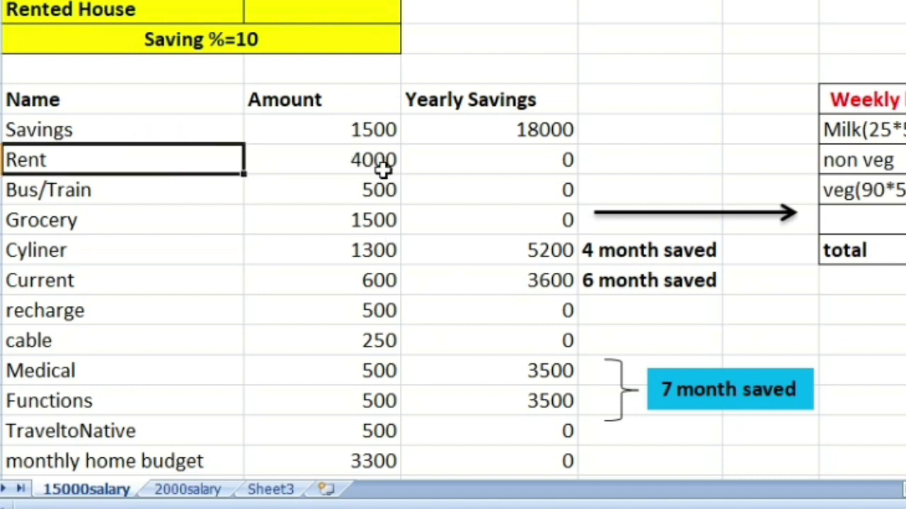
{"action": "left_click", "coordinate": [154, 190]}
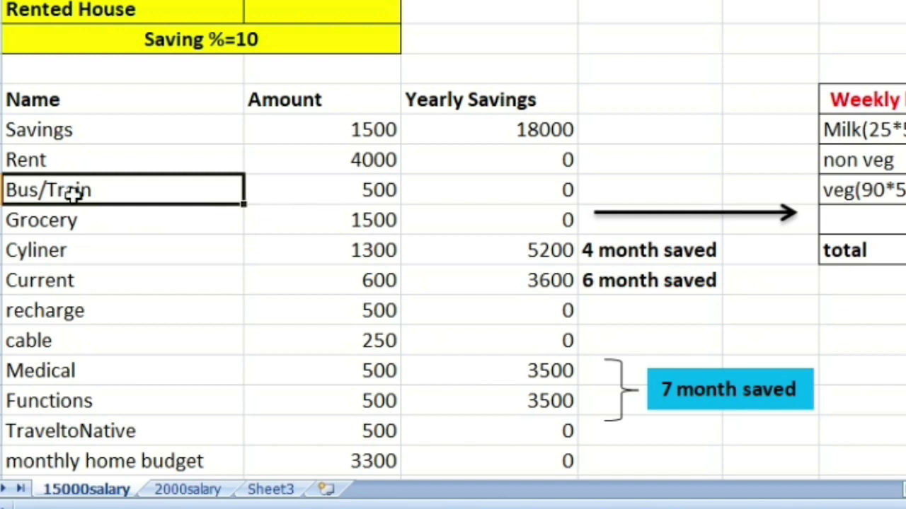
{"action": "left_click", "coordinate": [319, 191]}
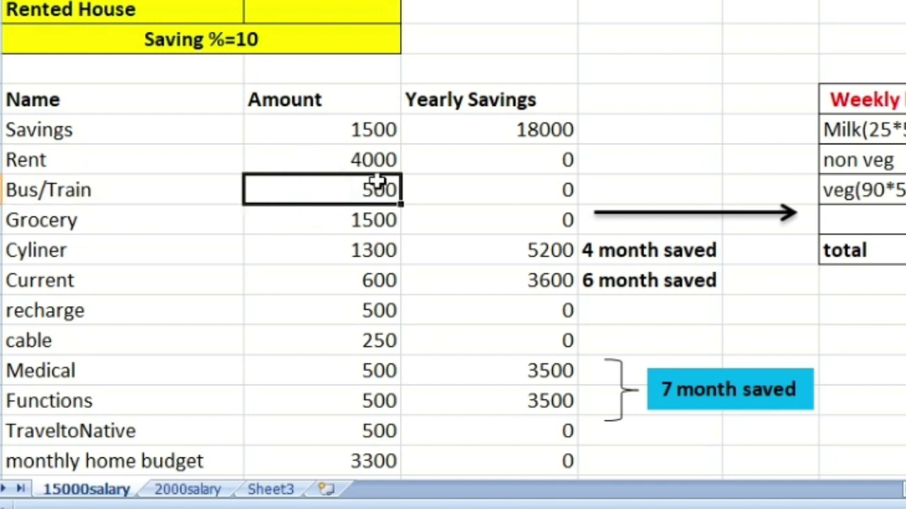
Examine the Grocery row and its monthly amount in the rented-house budget
{"action": "left_click", "coordinate": [32, 220]}
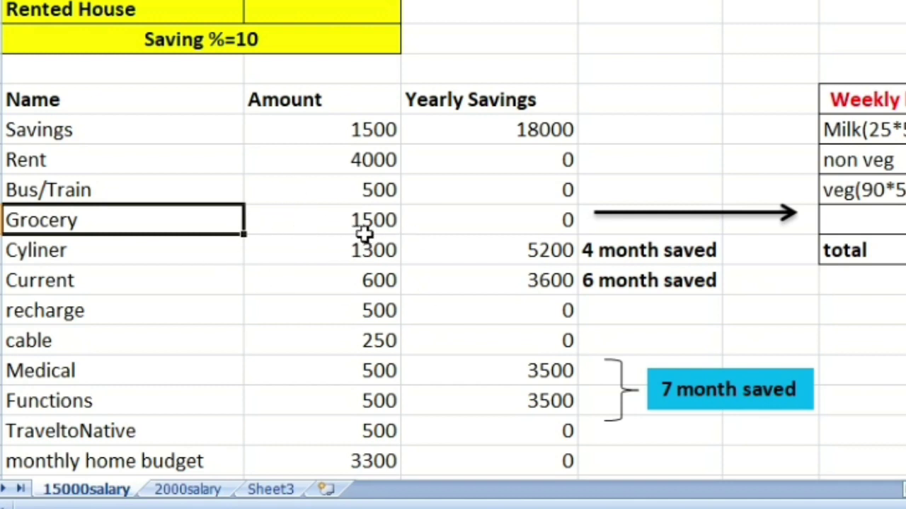
{"action": "left_click", "coordinate": [276, 228]}
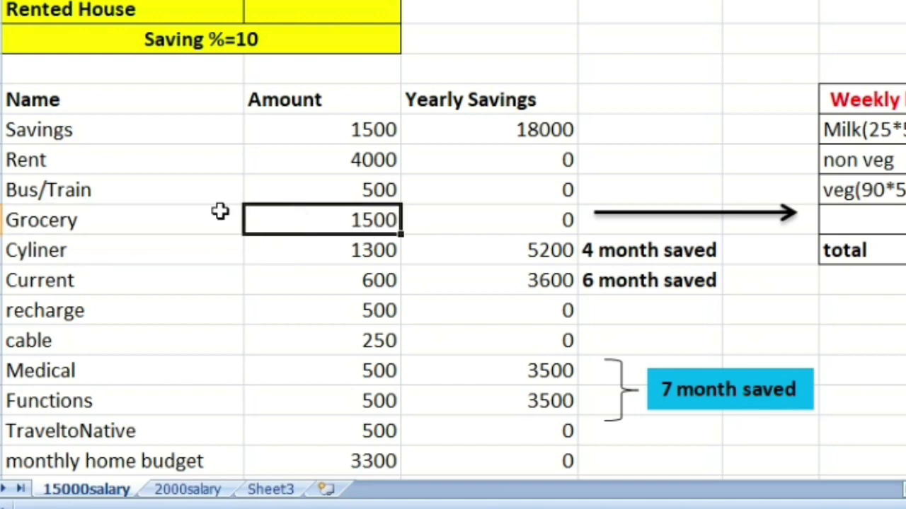
{"action": "left_click", "coordinate": [341, 225]}
{"action": "left_click", "coordinate": [212, 222]}
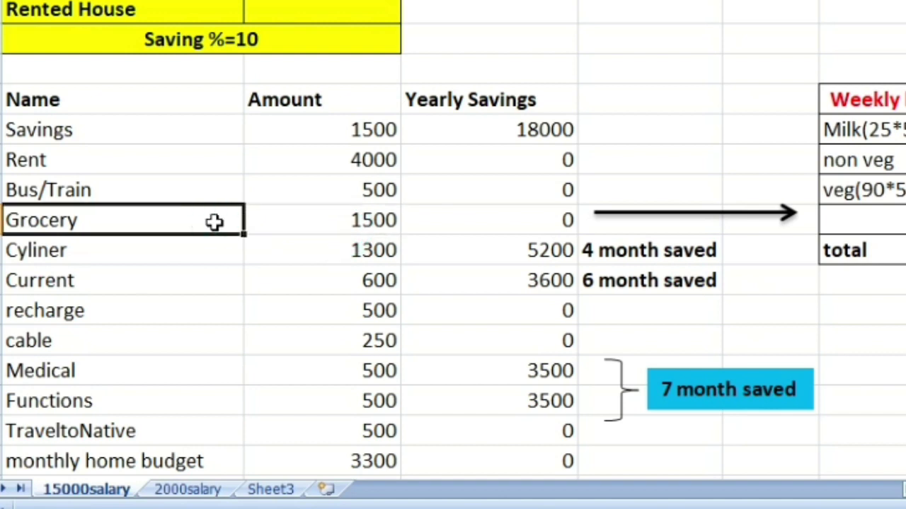
{"action": "left_click", "coordinate": [341, 223]}
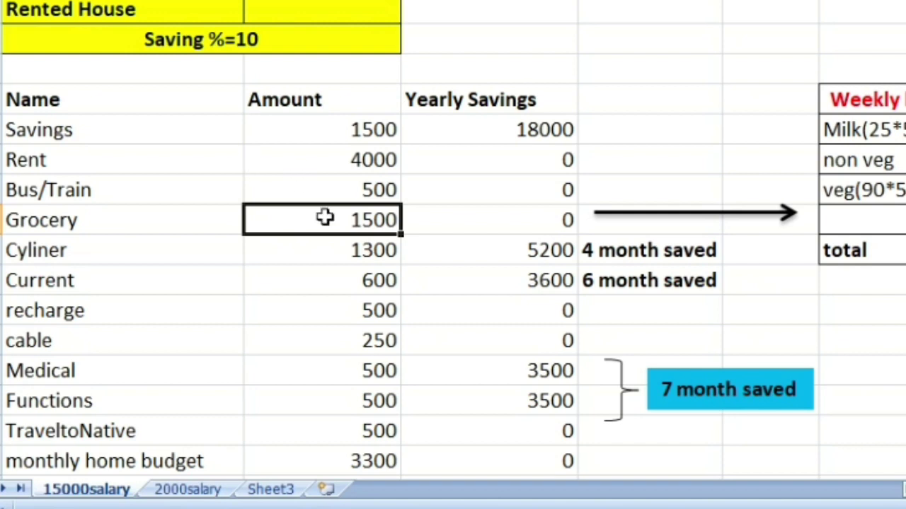
Examine the Cyliner row and its monthly amount in the rented-house budget
{"action": "left_click", "coordinate": [178, 255]}
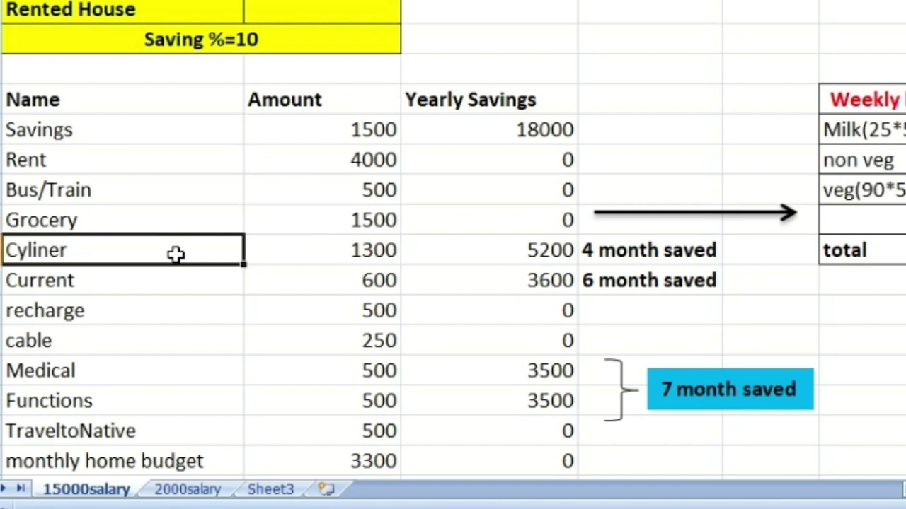
{"action": "left_click", "coordinate": [342, 250]}
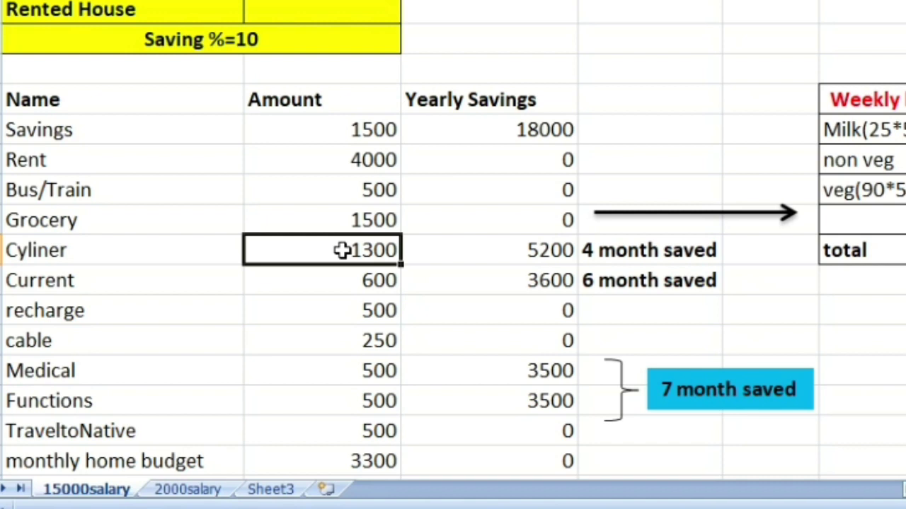
{"action": "left_click", "coordinate": [49, 257]}
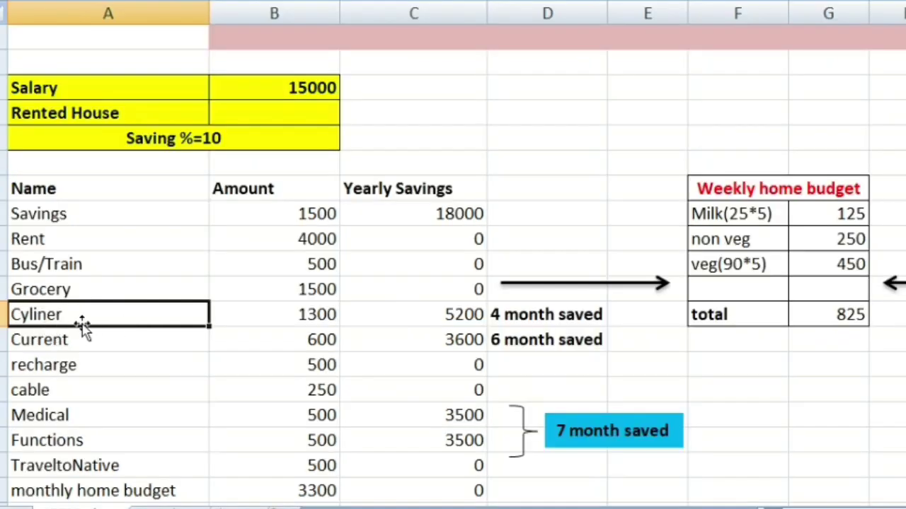
{"action": "left_click", "coordinate": [390, 253]}
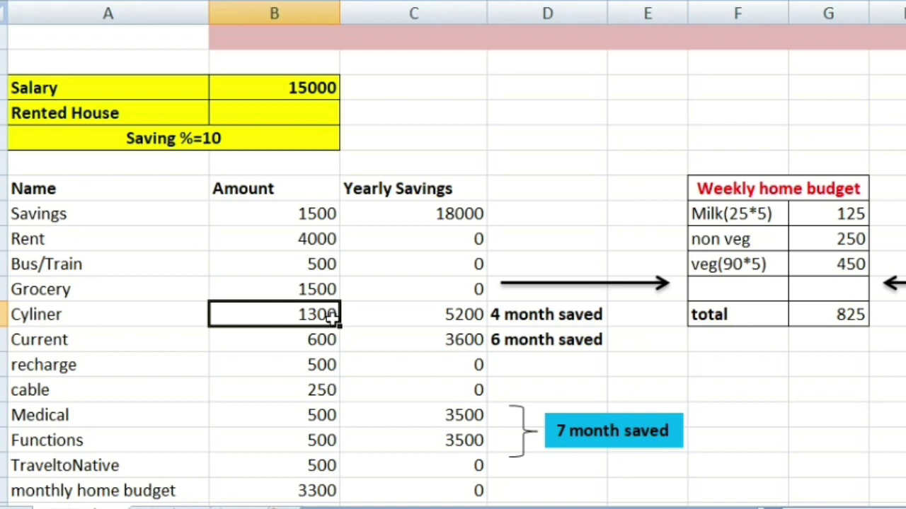
{"action": "left_click", "coordinate": [333, 317]}
Examine the Current row and its monthly amount in the rented-house budget
{"action": "left_click", "coordinate": [78, 344]}
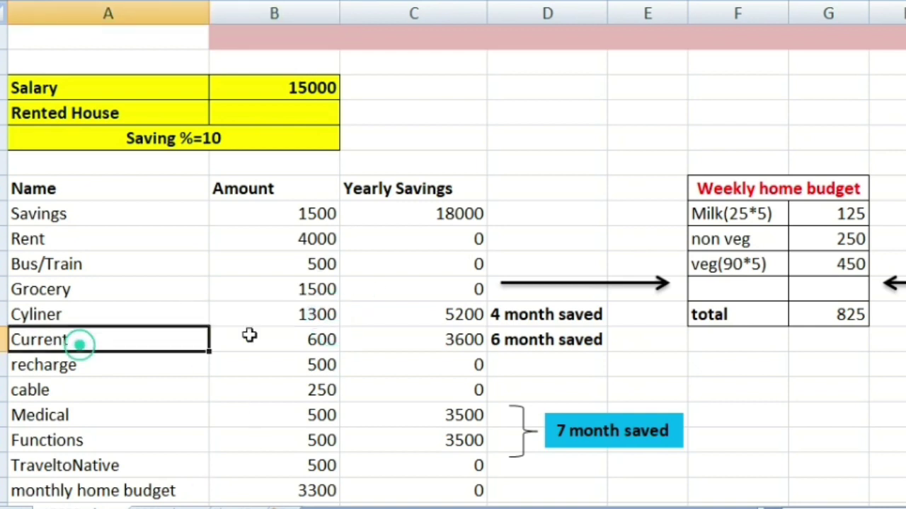
{"action": "left_click", "coordinate": [317, 338]}
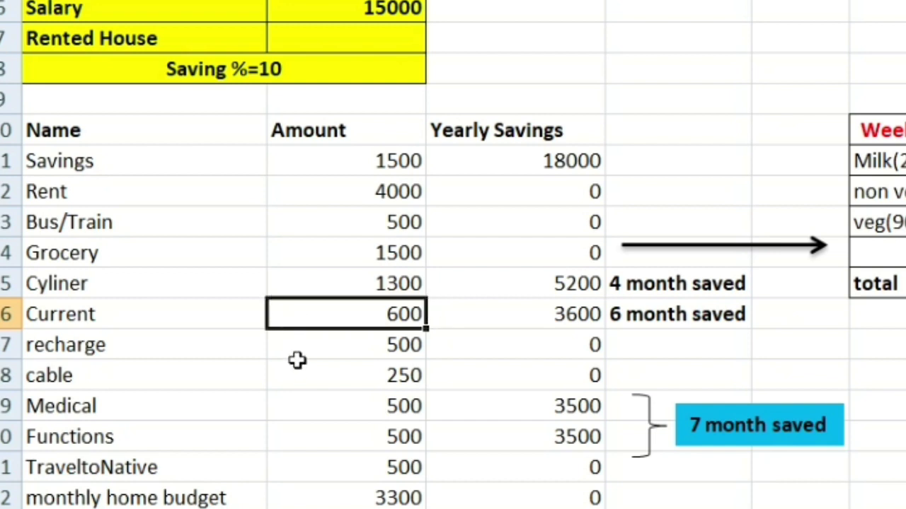
{"action": "scroll", "coordinate": [297, 364], "scroll_direction": "down", "scroll_amount": 1}
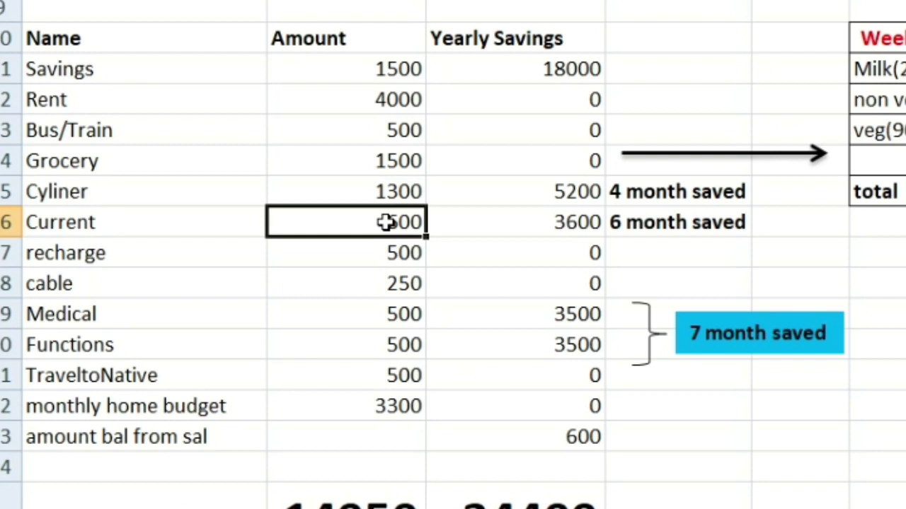
{"action": "key", "text": "ctrl+z"}
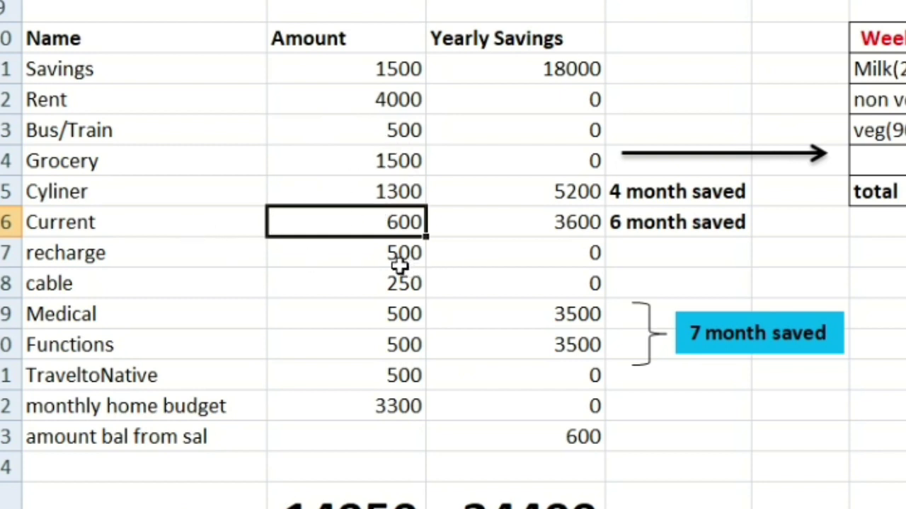
Examine the recharge and cable rows and their monthly amounts in the rented-house budget
{"action": "left_click", "coordinate": [99, 252]}
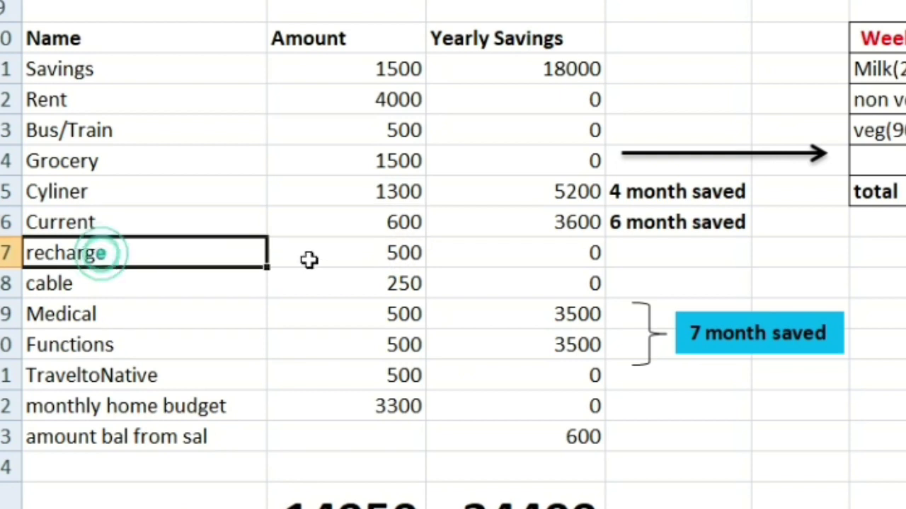
{"action": "left_click", "coordinate": [344, 253]}
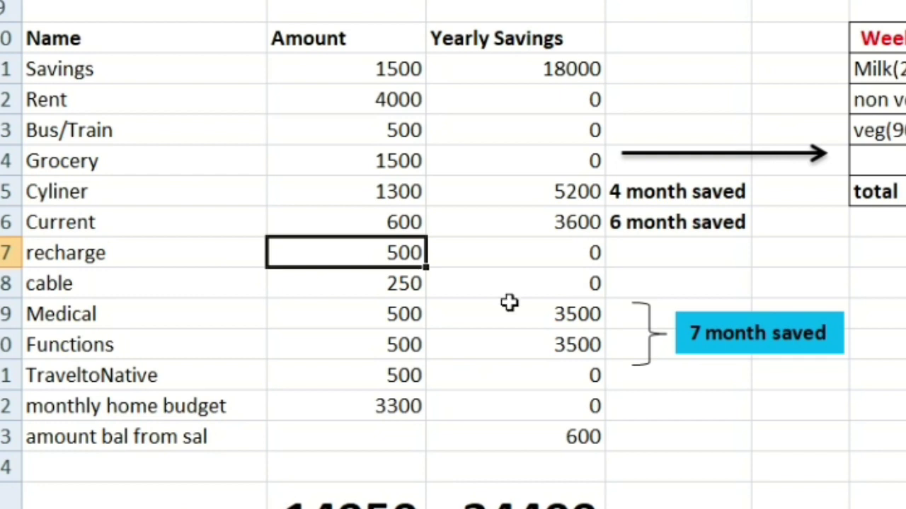
{"action": "left_click", "coordinate": [111, 291]}
{"action": "left_click", "coordinate": [382, 277]}
{"action": "left_click", "coordinate": [382, 276]}
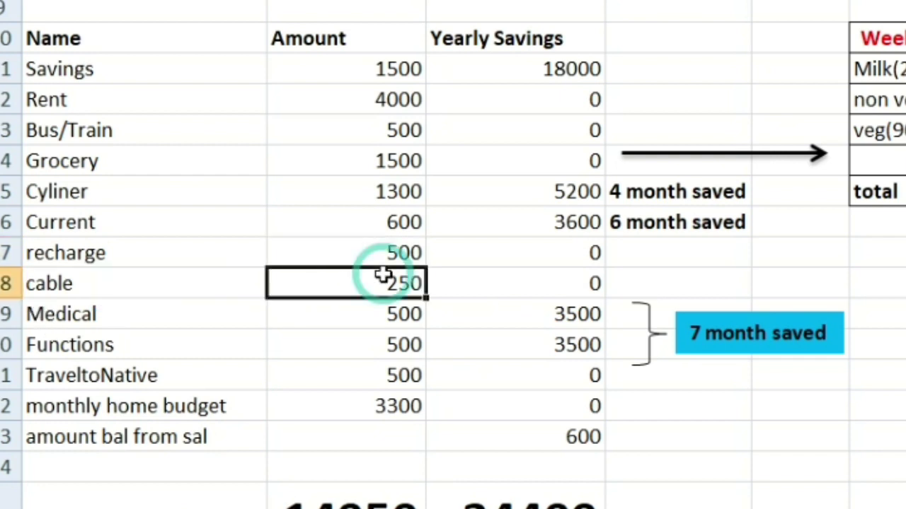
Examine the Medical and Functions rows and their monthly amounts in the rented-house budget
{"action": "left_click", "coordinate": [138, 313]}
{"action": "left_click", "coordinate": [358, 319]}
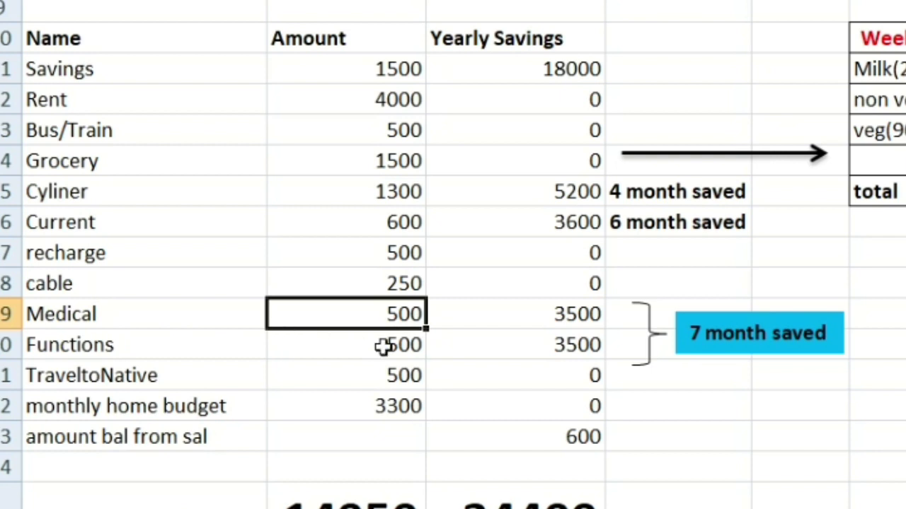
{"action": "left_click", "coordinate": [205, 353]}
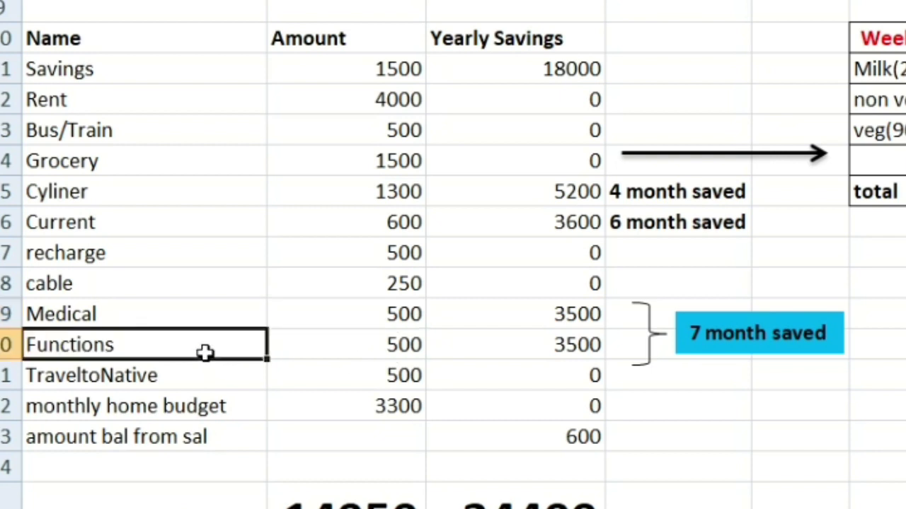
{"action": "left_click", "coordinate": [381, 344]}
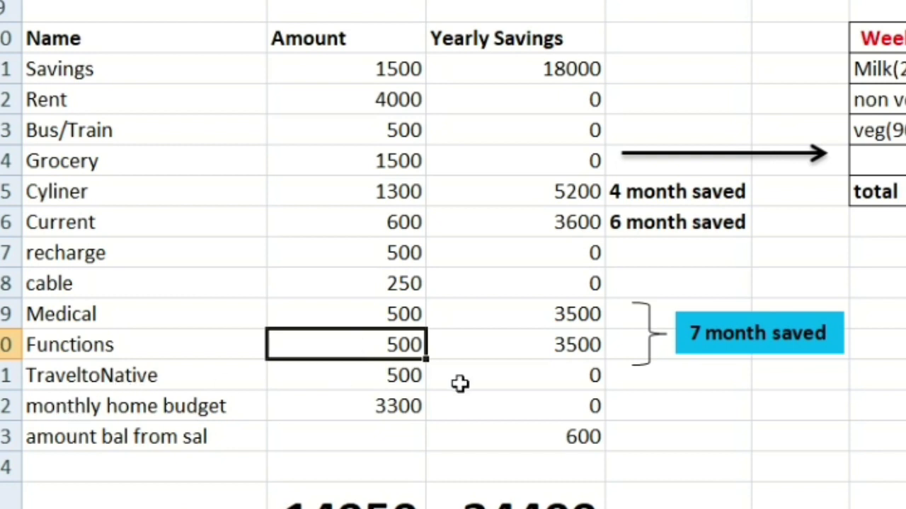
Select the TraveltoNative label together with its amount and review that row within the rented-house budget
{"action": "left_click", "coordinate": [361, 376]}
{"action": "left_click_drag", "start_coordinate": [111, 375], "coordinate": [368, 378]}
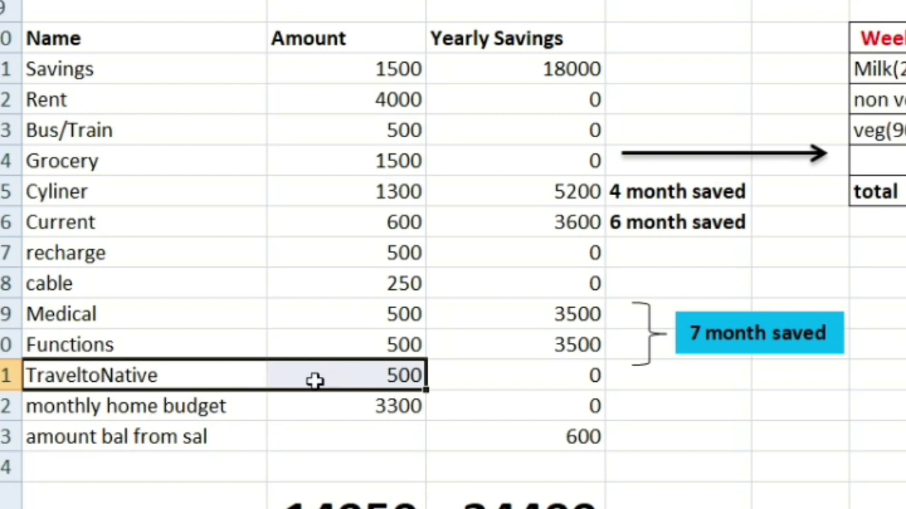
{"action": "scroll", "coordinate": [364, 298], "scroll_direction": "up", "scroll_amount": 2}
{"action": "scroll", "coordinate": [363, 297], "scroll_direction": "down", "scroll_amount": 2}
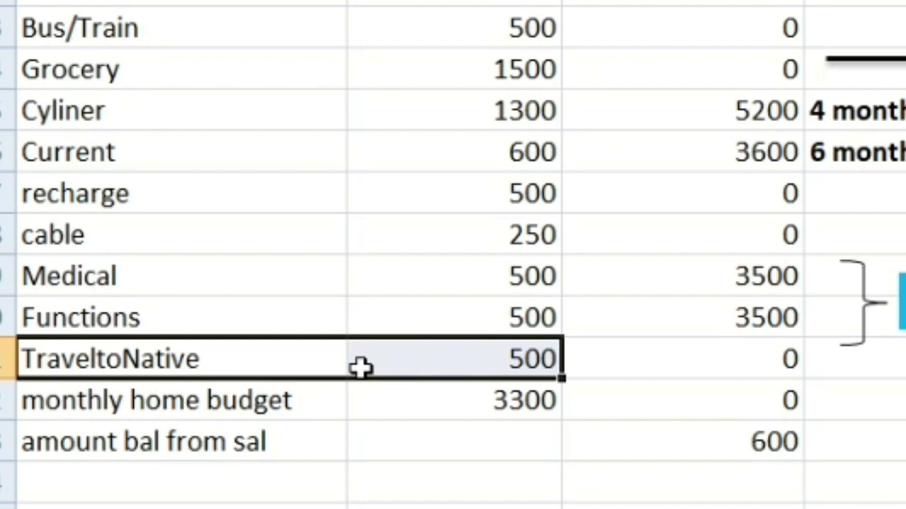
Examine the monthly home budget row and its amount, along with the Milk row of the Weekly home budget table
{"action": "left_click", "coordinate": [177, 413]}
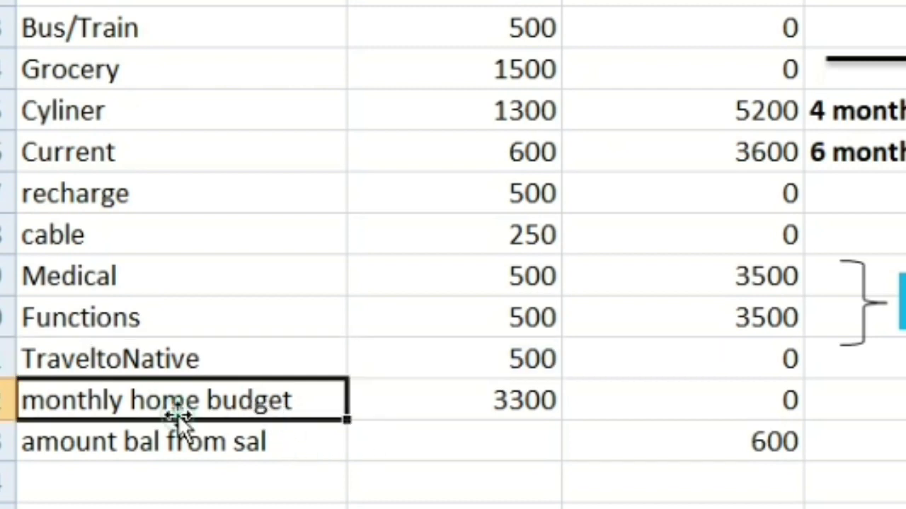
{"action": "left_click", "coordinate": [541, 401]}
{"action": "scroll", "coordinate": [452, 255], "scroll_direction": "up", "scroll_amount": 1}
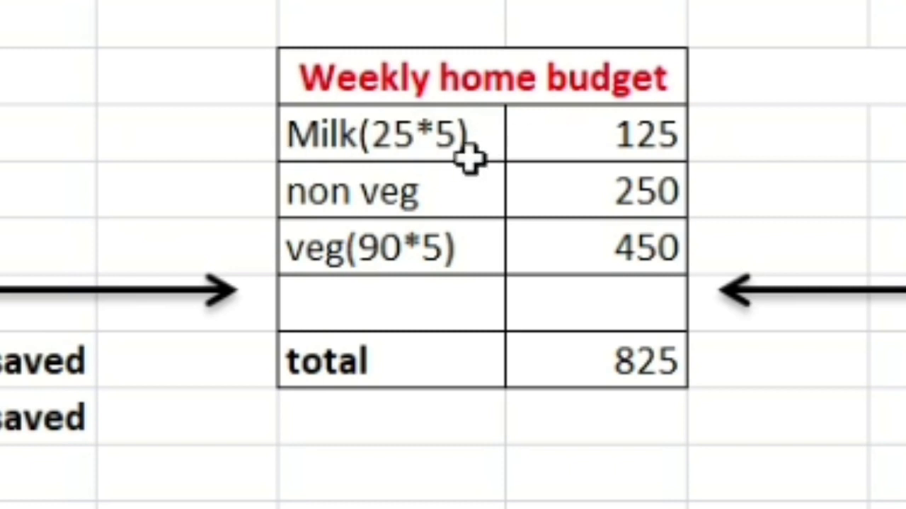
{"action": "left_click", "coordinate": [410, 135]}
{"action": "left_click", "coordinate": [390, 135]}
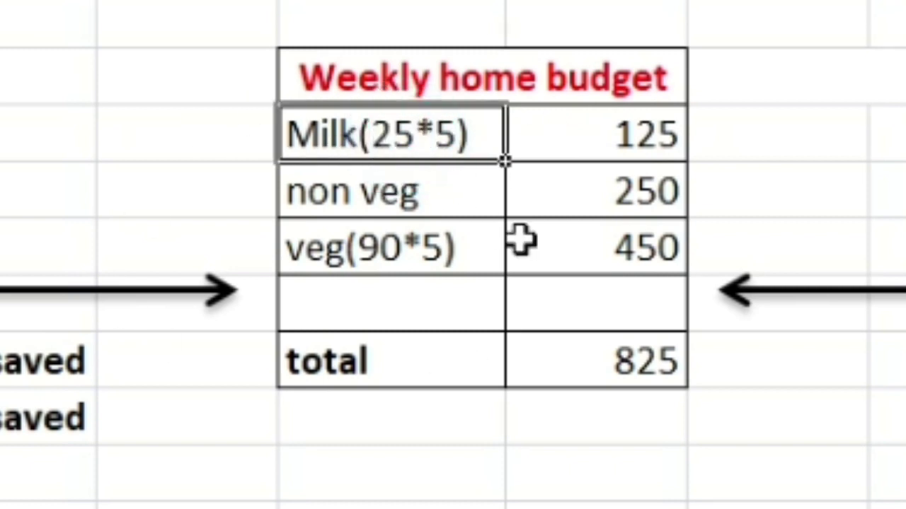
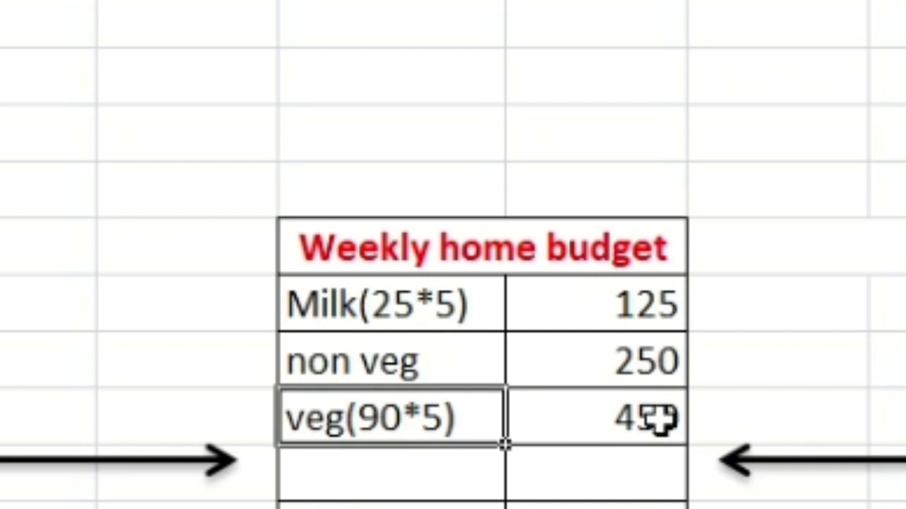
Compare the Weekly home budget total with the monthly home budget amount in the rented-house plan
{"action": "left_click", "coordinate": [658, 507]}
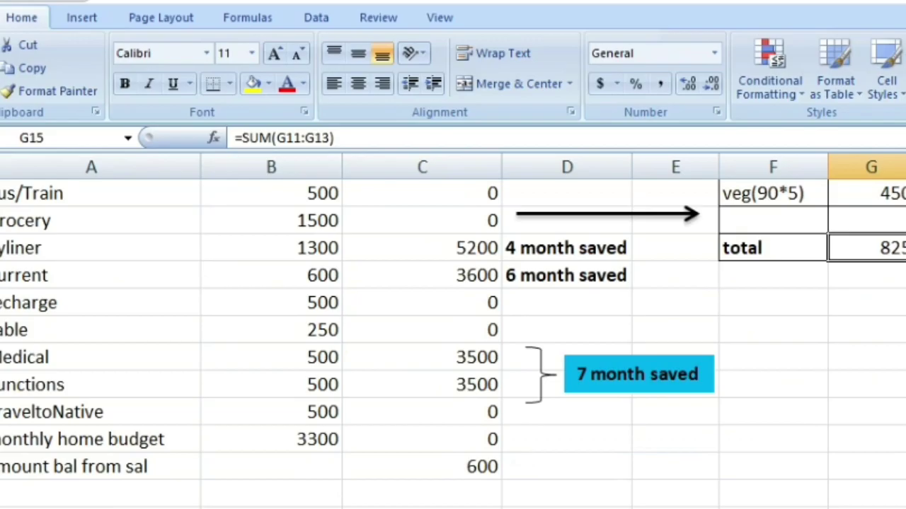
{"action": "left_click", "coordinate": [450, 427]}
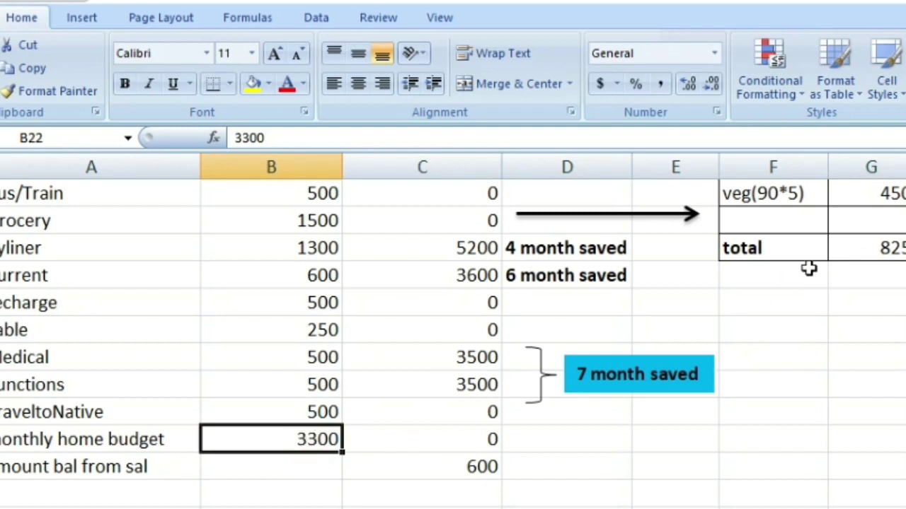
{"action": "left_click", "coordinate": [890, 249]}
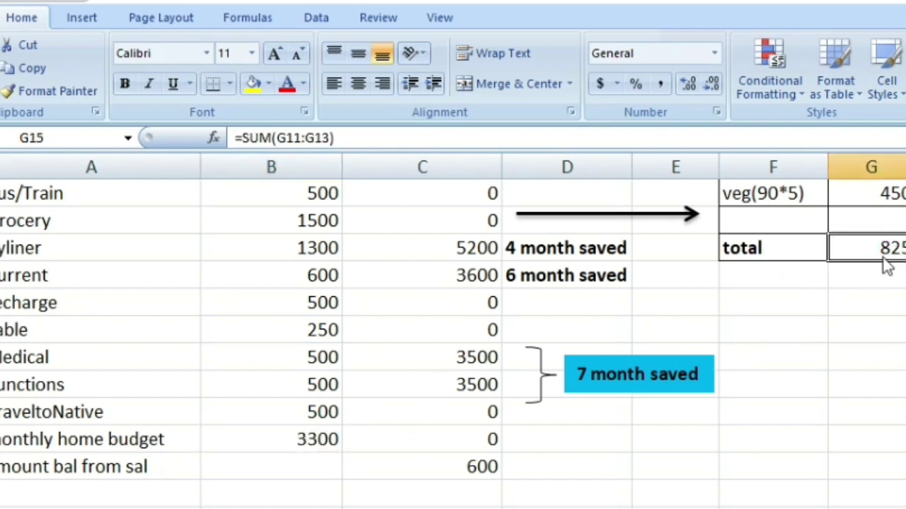
{"action": "left_click", "coordinate": [298, 439]}
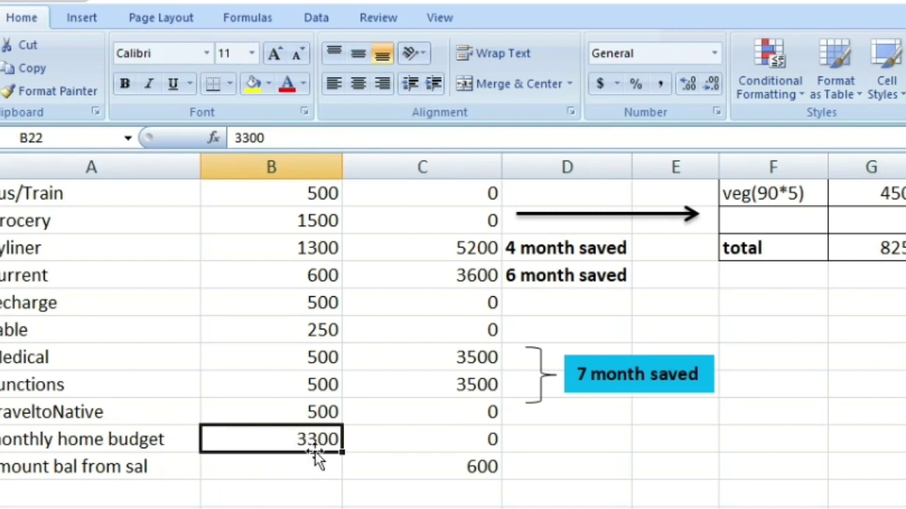
{"action": "scroll", "coordinate": [782, 392], "scroll_direction": "up", "scroll_amount": 2}
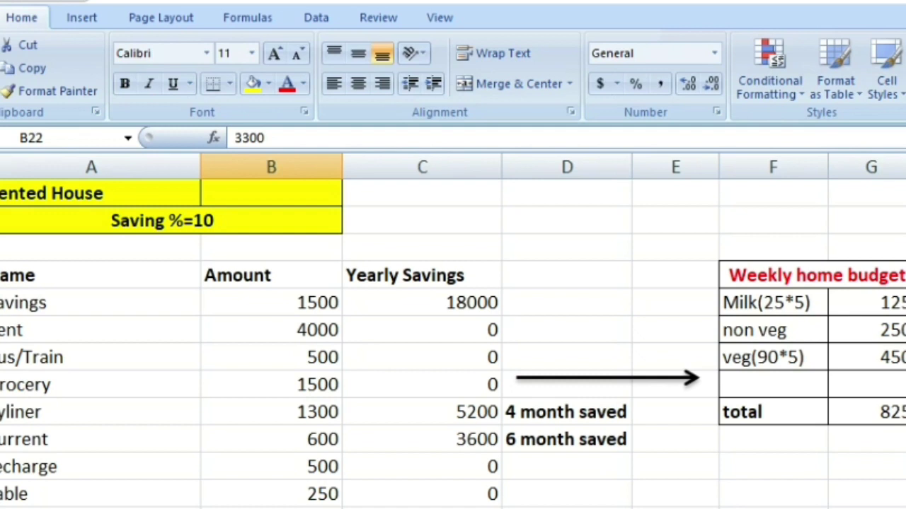
Compare the salary with the Amount column total and examine the amount bal from sal row
{"action": "scroll", "coordinate": [453, 318], "scroll_direction": "down", "scroll_amount": 1}
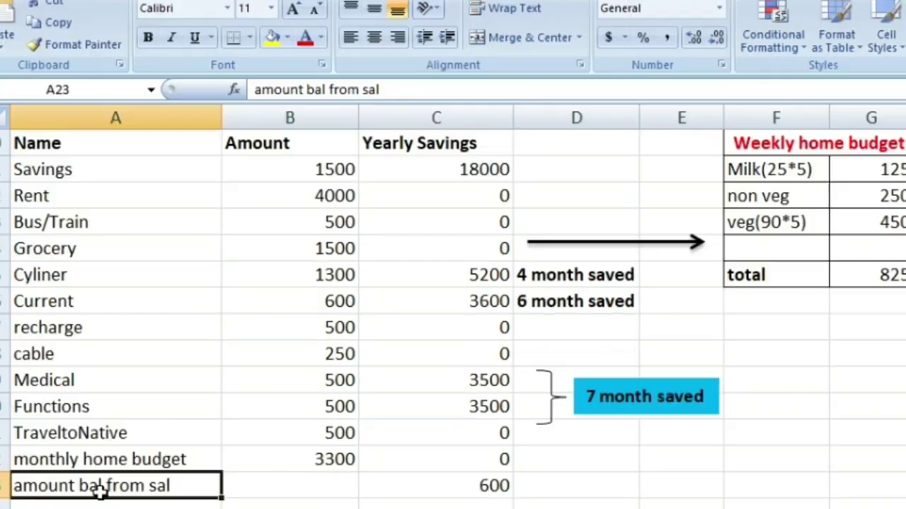
{"action": "left_click", "coordinate": [352, 490]}
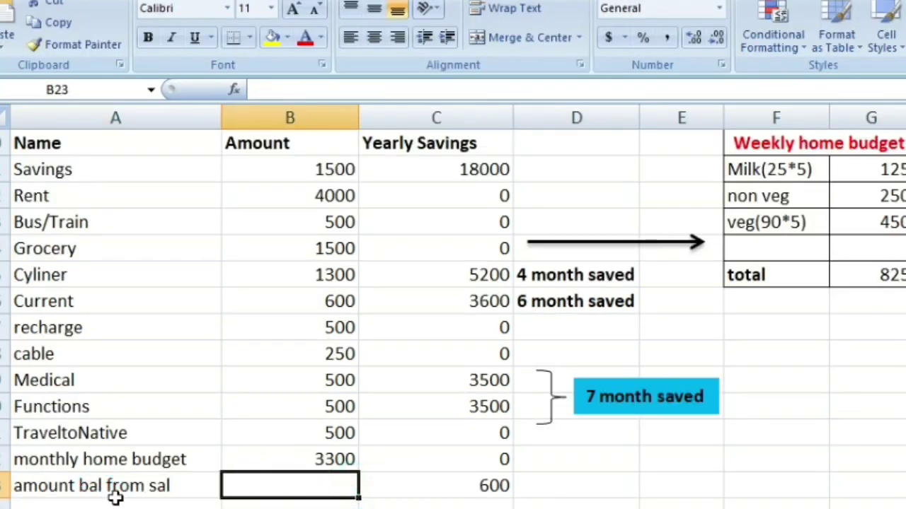
{"action": "scroll", "coordinate": [141, 318], "scroll_direction": "up", "scroll_amount": 2}
{"action": "left_click", "coordinate": [321, 191]}
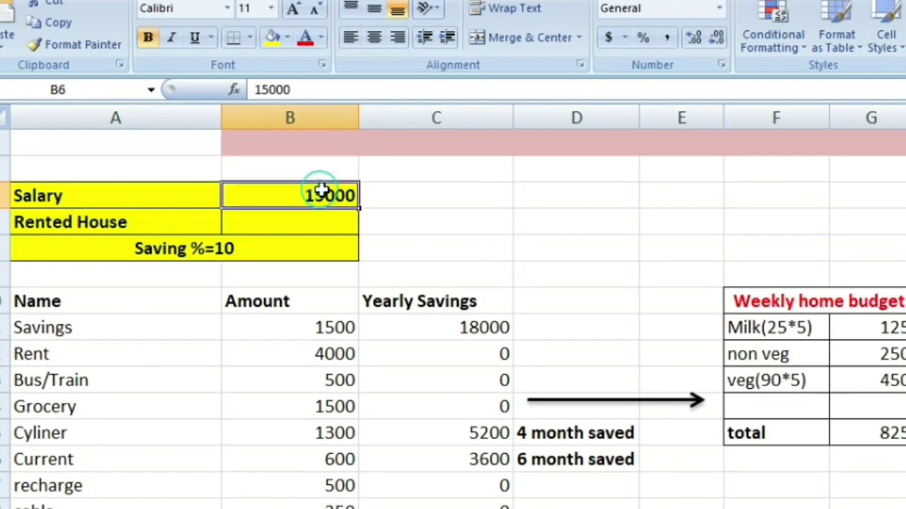
{"action": "scroll", "coordinate": [363, 417], "scroll_direction": "down", "scroll_amount": 3}
{"action": "left_click", "coordinate": [286, 479]}
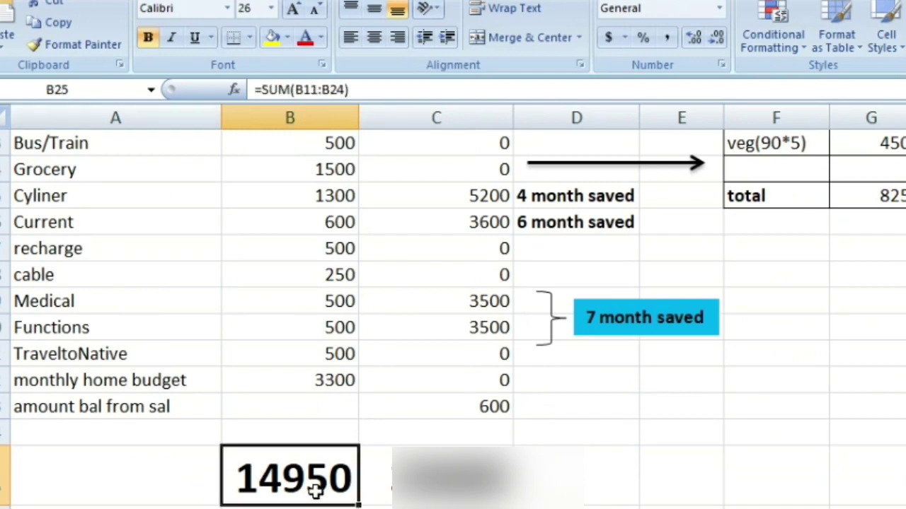
{"action": "scroll", "coordinate": [309, 485], "scroll_direction": "up", "scroll_amount": 1}
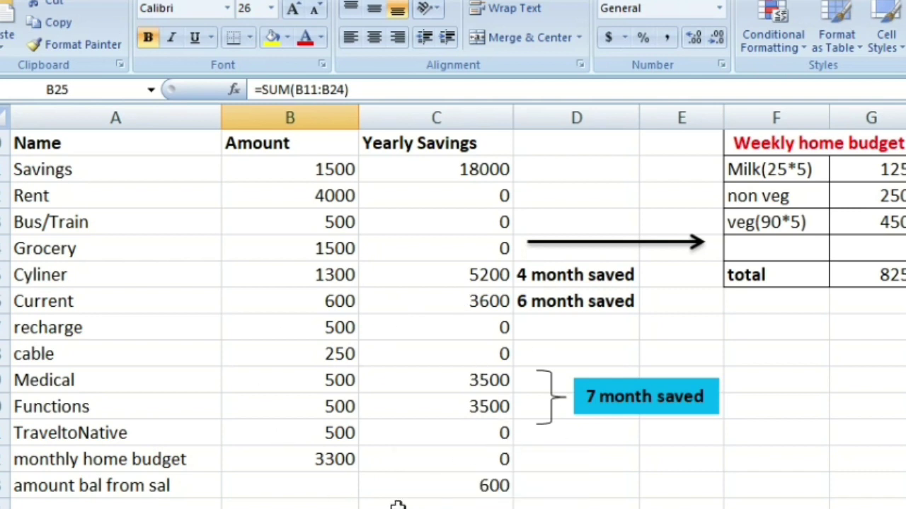
{"action": "left_click", "coordinate": [464, 486]}
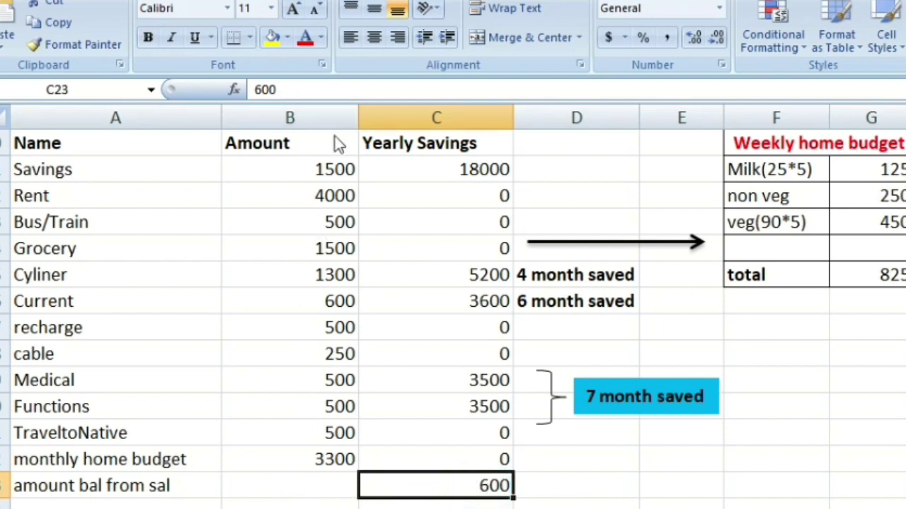
Review the individual monthly amounts in the Amount column, from the lower expense rows up to Savings
{"action": "left_click", "coordinate": [336, 326]}
{"action": "left_click", "coordinate": [332, 276]}
{"action": "left_click", "coordinate": [337, 325]}
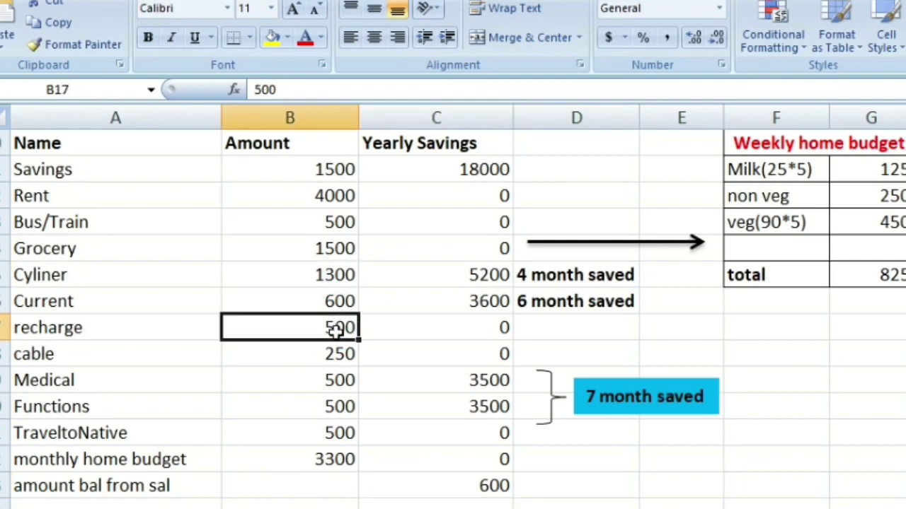
{"action": "left_click", "coordinate": [328, 408]}
{"action": "left_click", "coordinate": [322, 456]}
{"action": "left_click", "coordinate": [322, 406]}
{"action": "left_click", "coordinate": [320, 354]}
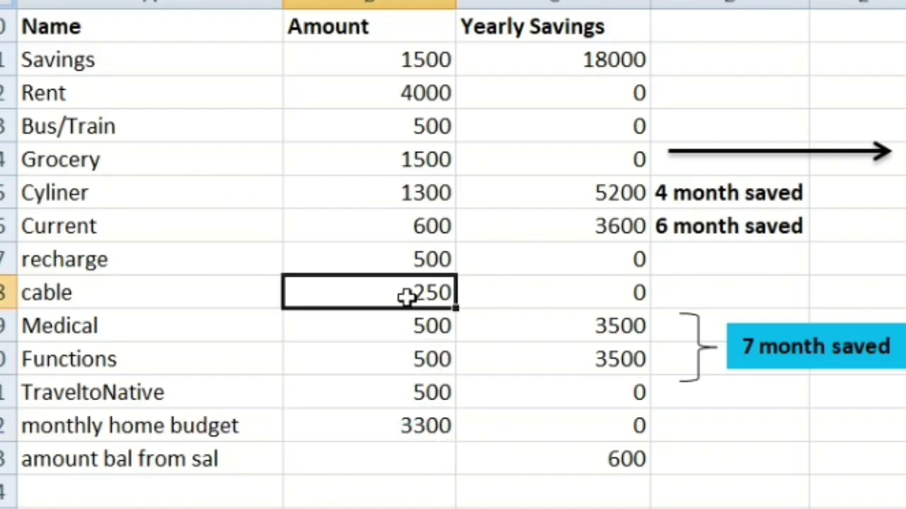
{"action": "left_click", "coordinate": [416, 206]}
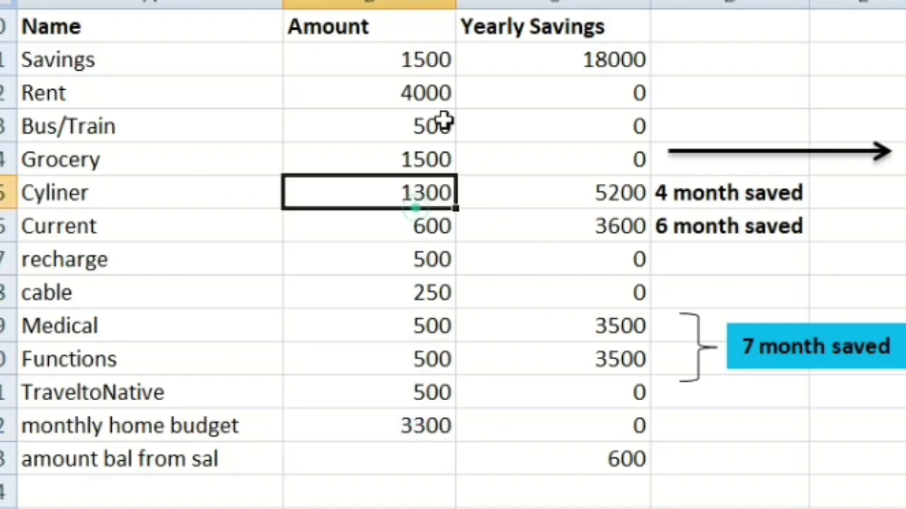
{"action": "left_click", "coordinate": [437, 129]}
{"action": "left_click", "coordinate": [433, 71]}
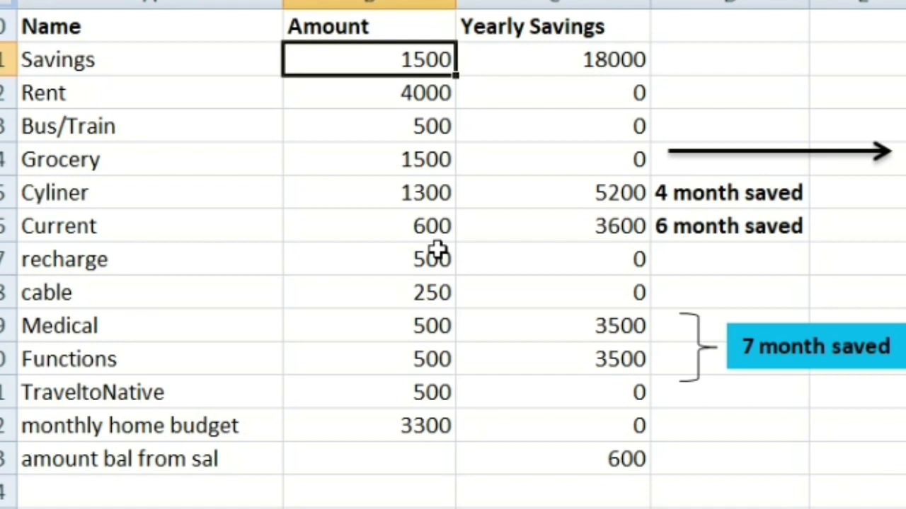
Review the Rent, Grocery, Current and Savings amounts against the salary header of the rented-house plan
{"action": "scroll", "coordinate": [493, 196], "scroll_direction": "up", "scroll_amount": 2}
{"action": "left_click", "coordinate": [421, 304]}
{"action": "left_click", "coordinate": [423, 357]}
{"action": "left_click", "coordinate": [433, 425]}
{"action": "left_click", "coordinate": [425, 274]}
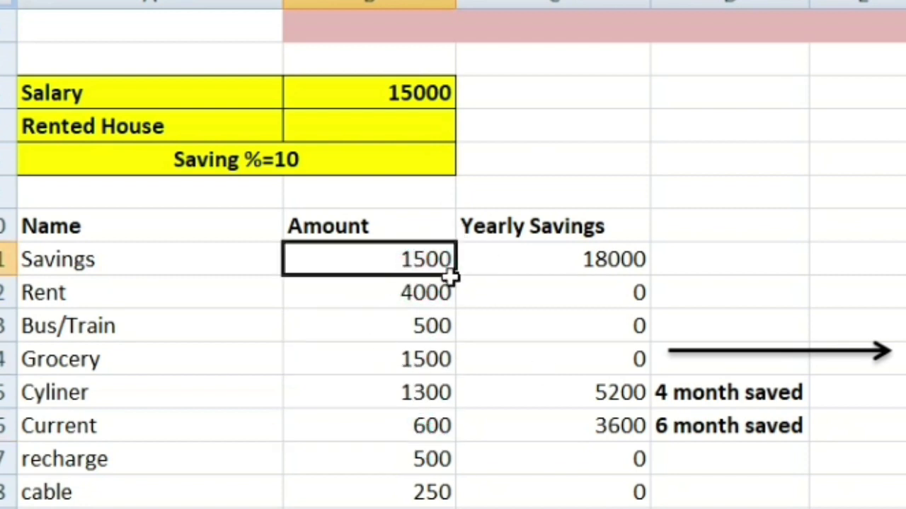
{"action": "left_click", "coordinate": [426, 360]}
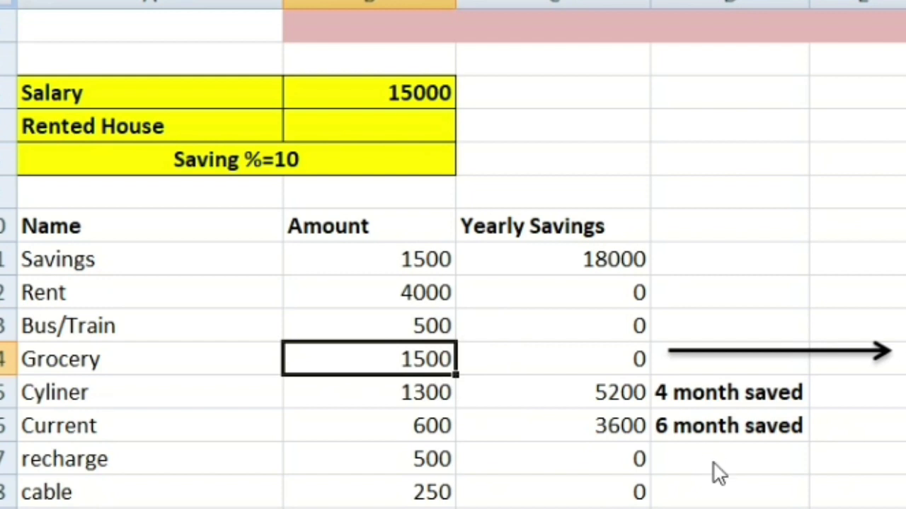
Examine the overall yearly savings total and the Savings row's monthly and Yearly Savings amounts
{"action": "scroll", "coordinate": [651, 467], "scroll_direction": "down", "scroll_amount": 3}
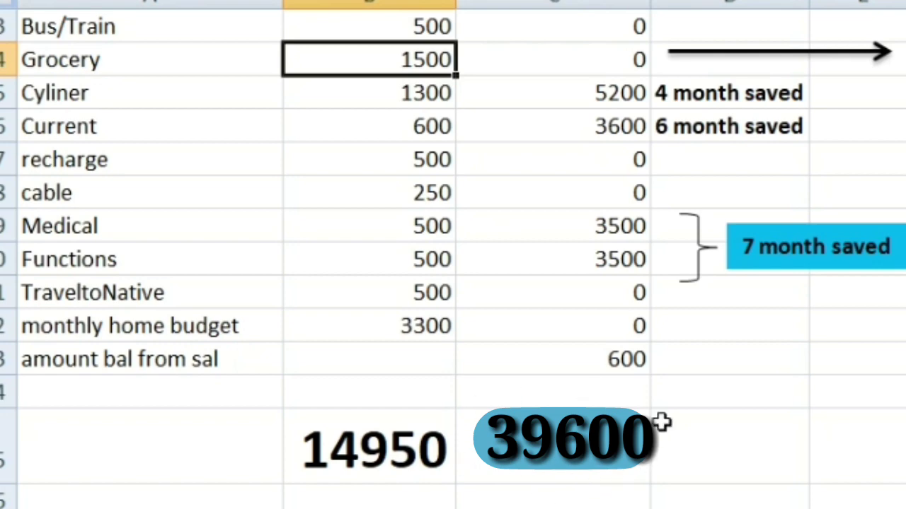
{"action": "scroll", "coordinate": [681, 462], "scroll_direction": "up", "scroll_amount": 3}
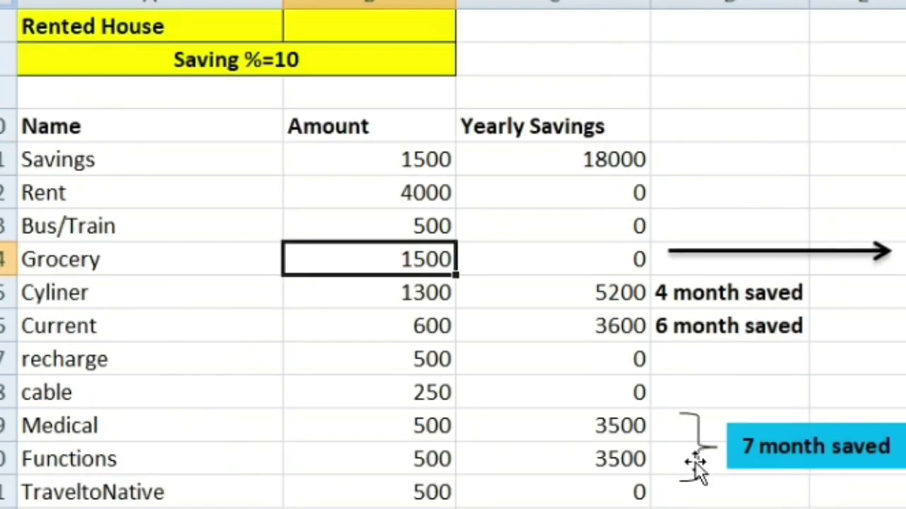
{"action": "left_click_drag", "start_coordinate": [113, 277], "coordinate": [118, 269]}
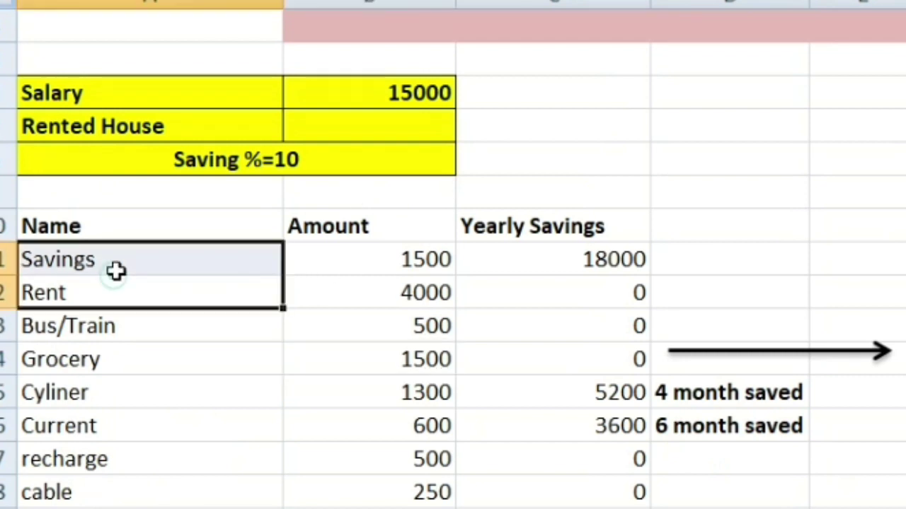
{"action": "left_click", "coordinate": [348, 267]}
{"action": "left_click", "coordinate": [587, 264]}
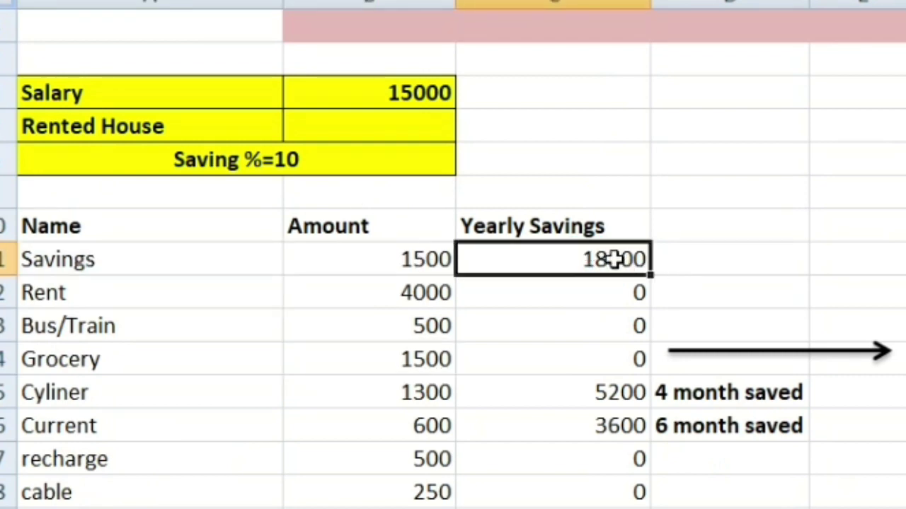
Examine the Cyliner row's monthly amount, its Yearly Savings value and the months-saved note beside it
{"action": "left_click", "coordinate": [203, 394]}
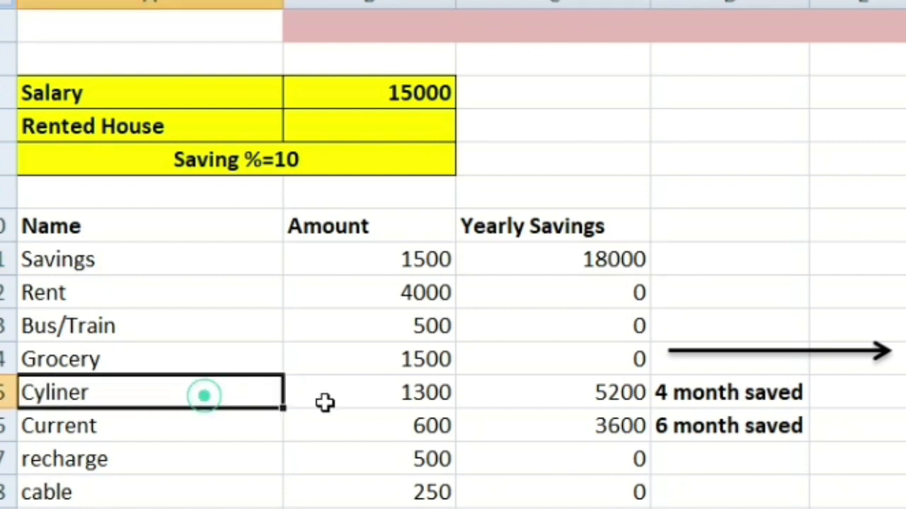
{"action": "left_click", "coordinate": [445, 395]}
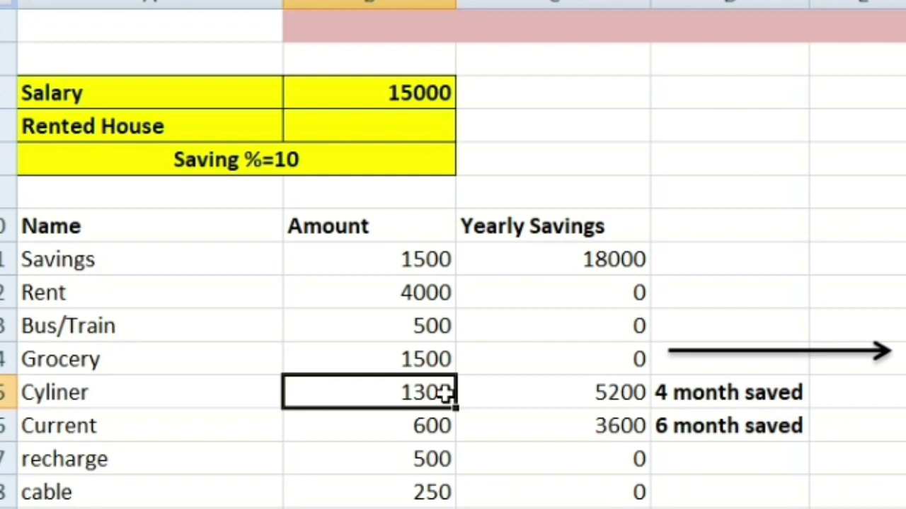
{"action": "left_click", "coordinate": [700, 396]}
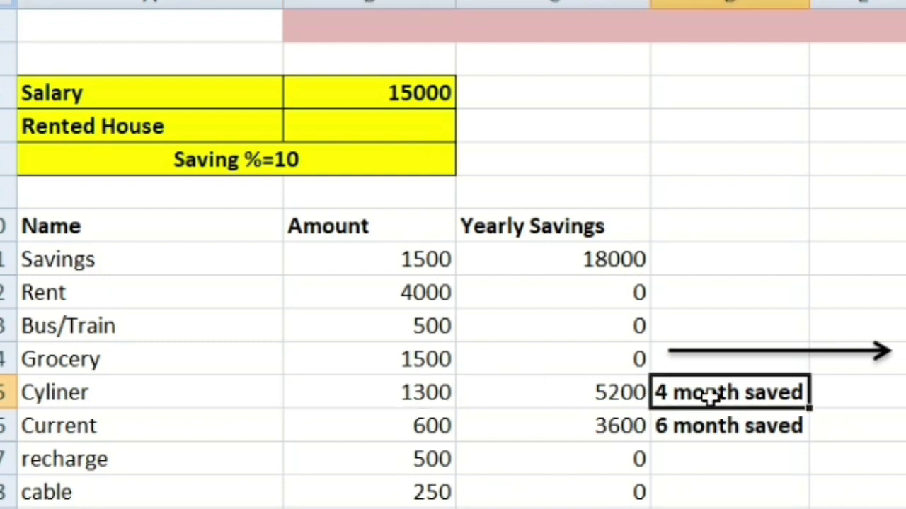
{"action": "left_click", "coordinate": [602, 395]}
{"action": "left_click", "coordinate": [601, 394]}
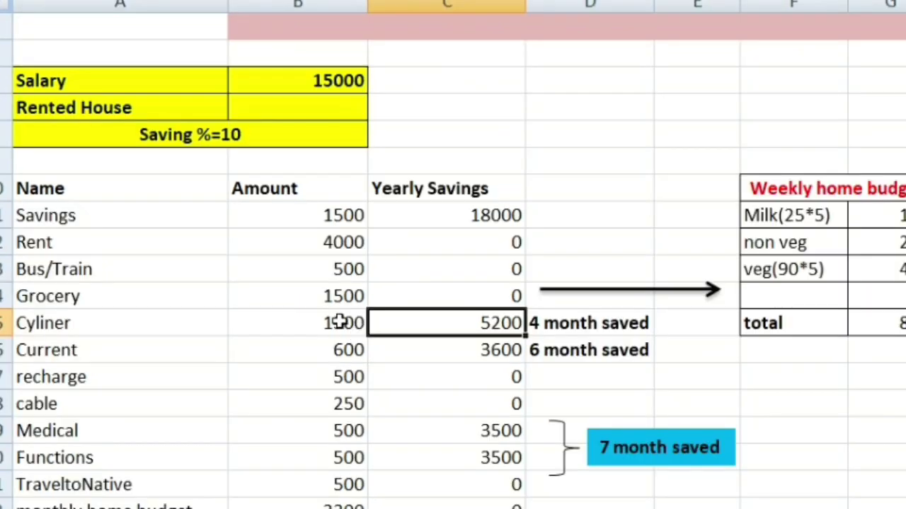
{"action": "left_click", "coordinate": [337, 323]}
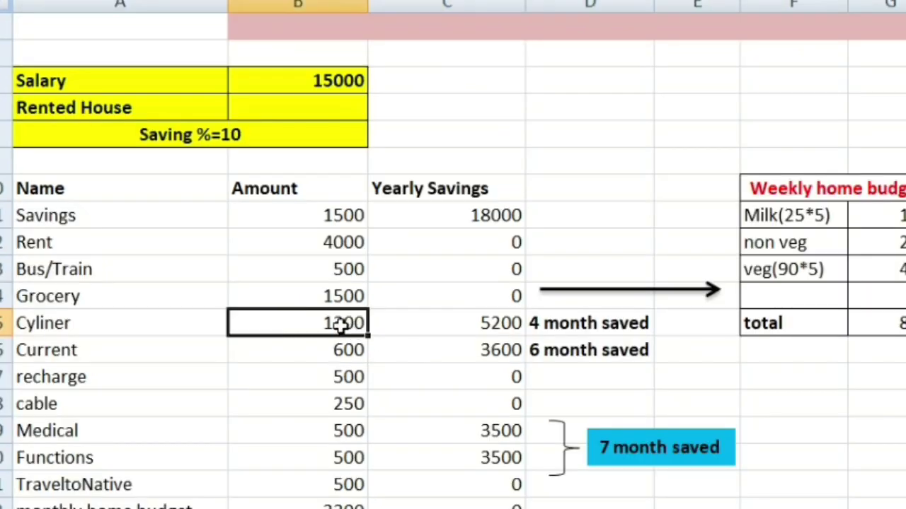
{"action": "left_click", "coordinate": [458, 331]}
{"action": "left_click", "coordinate": [330, 322]}
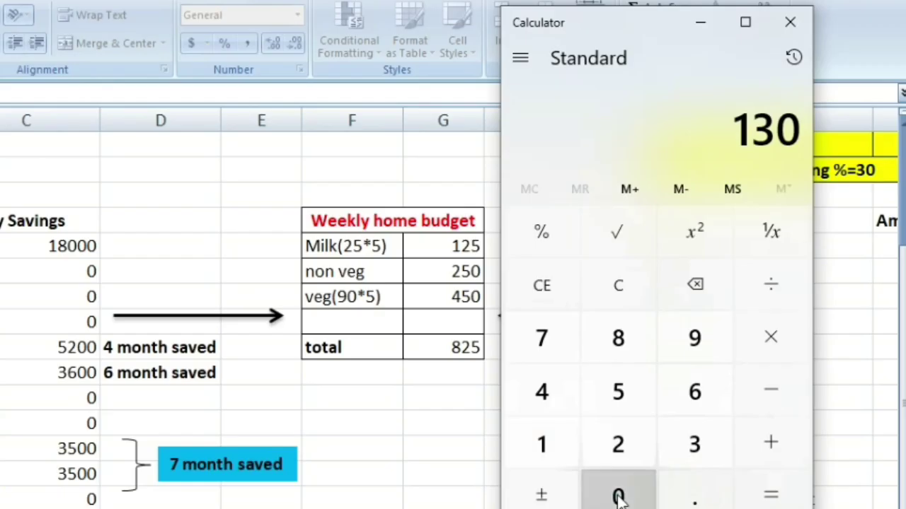
Switch to Calculator and multiply the 1300 monthly cylinder amount by 12
{"action": "left_click", "coordinate": [618, 495]}
{"action": "left_click", "coordinate": [753, 338]}
{"action": "left_click", "coordinate": [559, 450]}
{"action": "left_click", "coordinate": [624, 439]}
{"action": "left_click", "coordinate": [756, 501]}
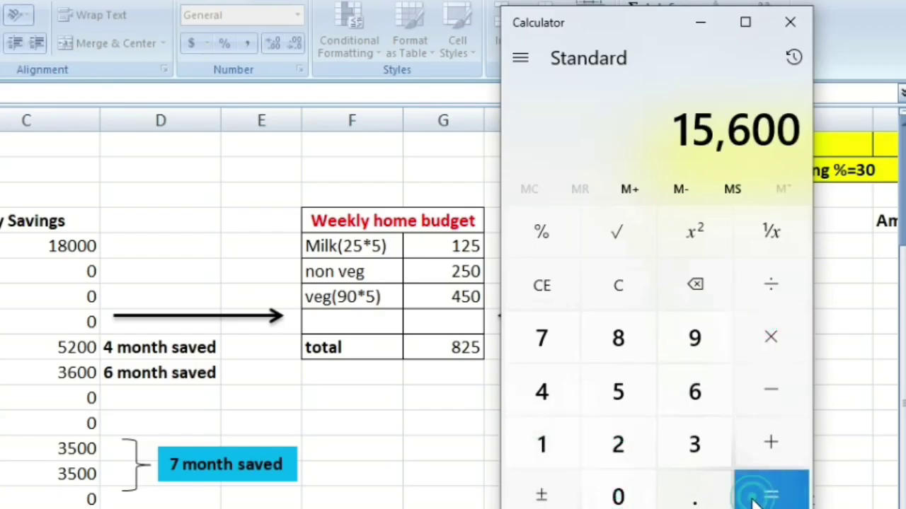
Subtract the cylinder's 5200 yearly savings from the calculated twelve-month amount
{"action": "left_click", "coordinate": [789, 393]}
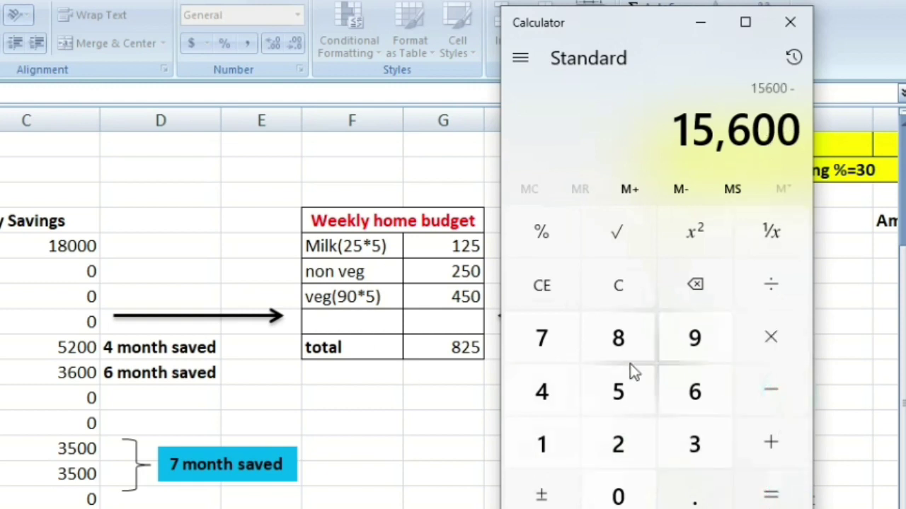
{"action": "left_click", "coordinate": [619, 392]}
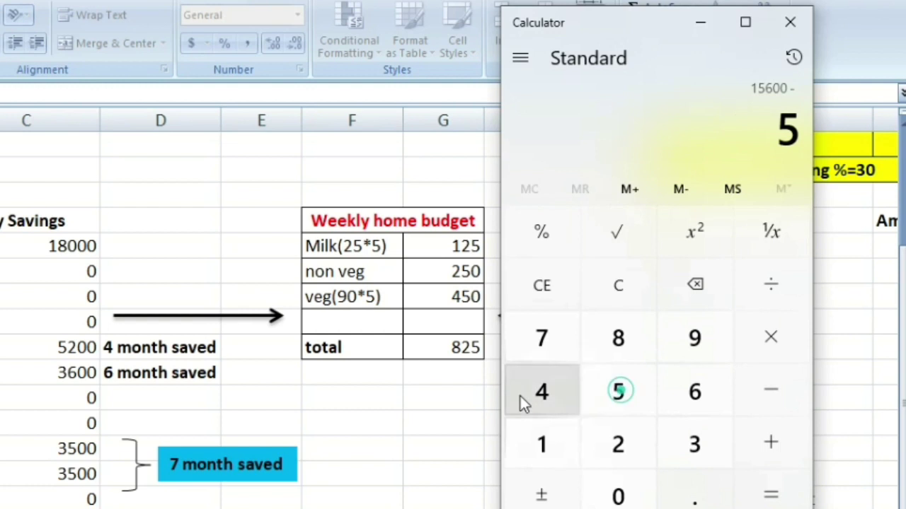
{"action": "left_click", "coordinate": [616, 438]}
{"action": "left_click", "coordinate": [622, 497]}
{"action": "left_click", "coordinate": [623, 497]}
{"action": "left_click", "coordinate": [771, 496]}
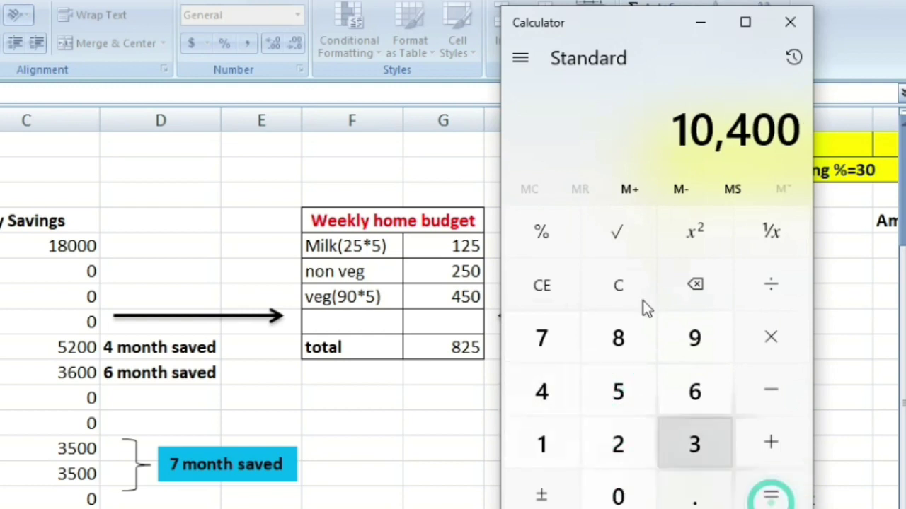
Clear the Calculator result and multiply the 1300 monthly cylinder amount by 4
{"action": "left_click", "coordinate": [661, 125]}
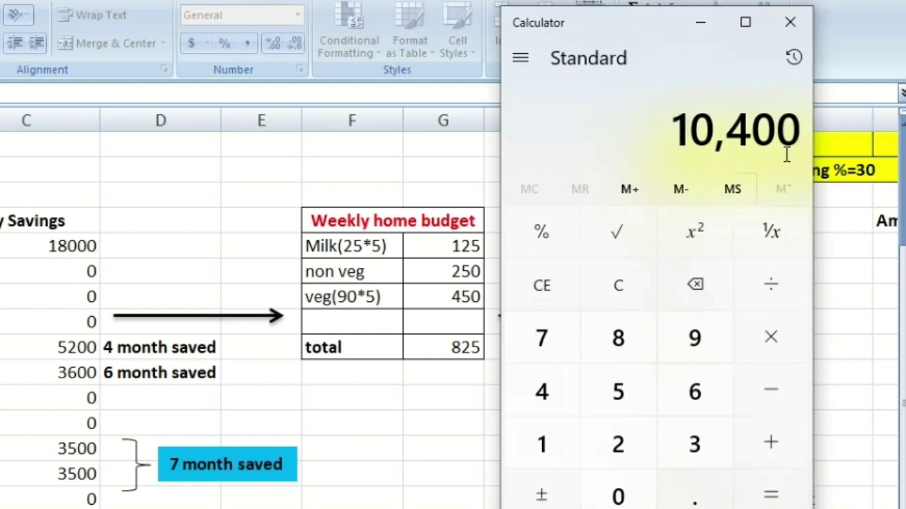
{"action": "left_click", "coordinate": [635, 301]}
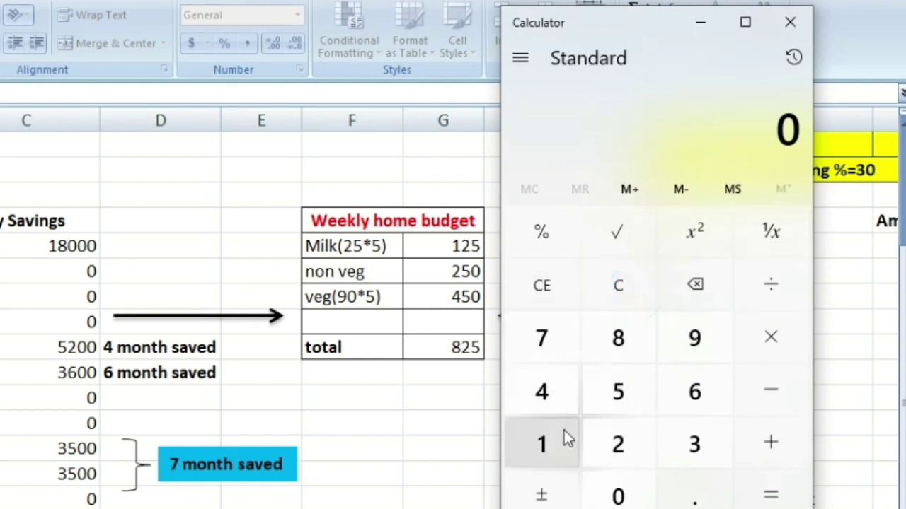
{"action": "left_click", "coordinate": [545, 452]}
{"action": "left_click", "coordinate": [690, 446]}
{"action": "left_click", "coordinate": [620, 496]}
{"action": "left_click", "coordinate": [620, 495]}
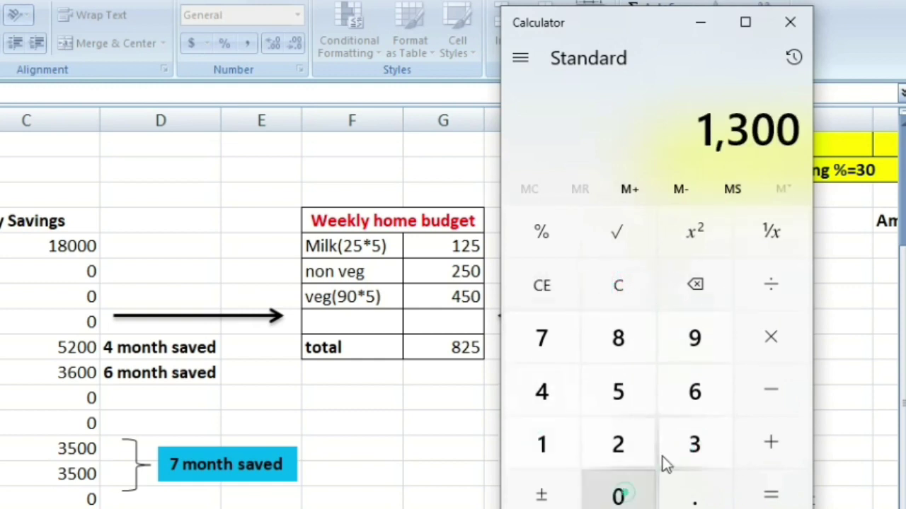
{"action": "left_click", "coordinate": [775, 336]}
{"action": "left_click", "coordinate": [567, 388]}
{"action": "left_click", "coordinate": [779, 495]}
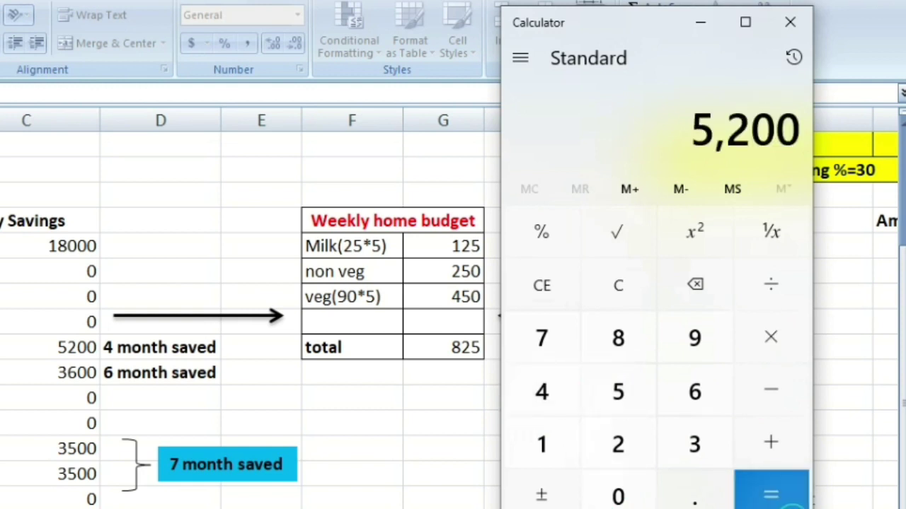
{"action": "left_click_drag", "start_coordinate": [699, 131], "coordinate": [799, 136]}
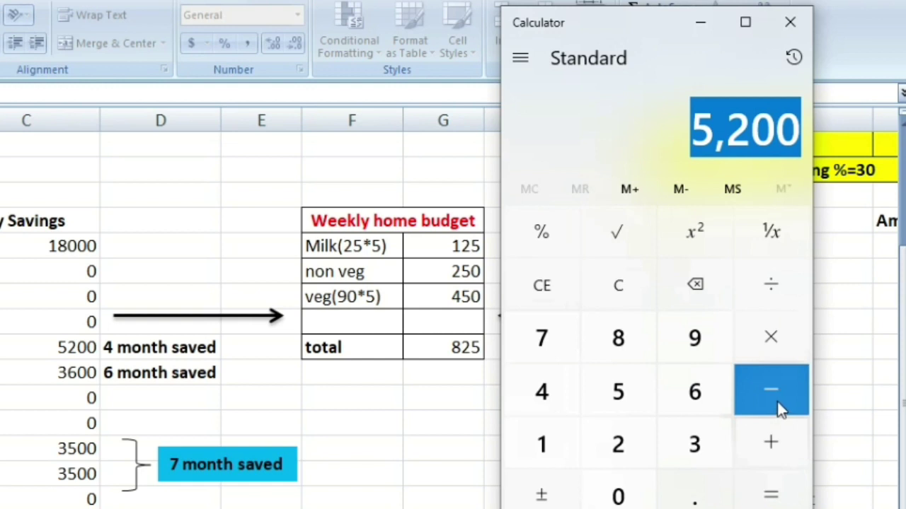
Return to the budget workbook and set the Cyliner row's Yearly Savings to 10400
{"action": "left_click", "coordinate": [74, 350]}
{"action": "double_click", "coordinate": [74, 352]}
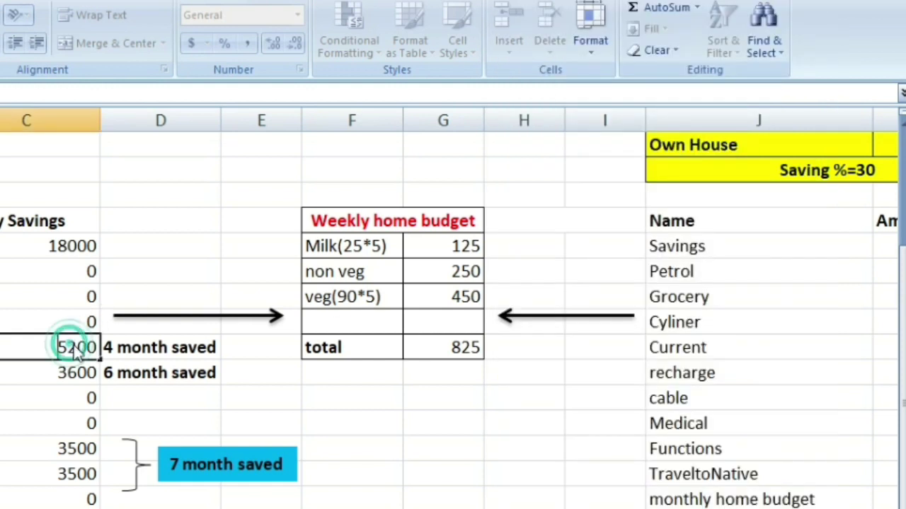
{"action": "key", "text": "BackSpace"}
{"action": "key", "text": "BackSpace"}
{"action": "key", "text": "BackSpace"}
{"action": "key", "text": "BackSpace"}
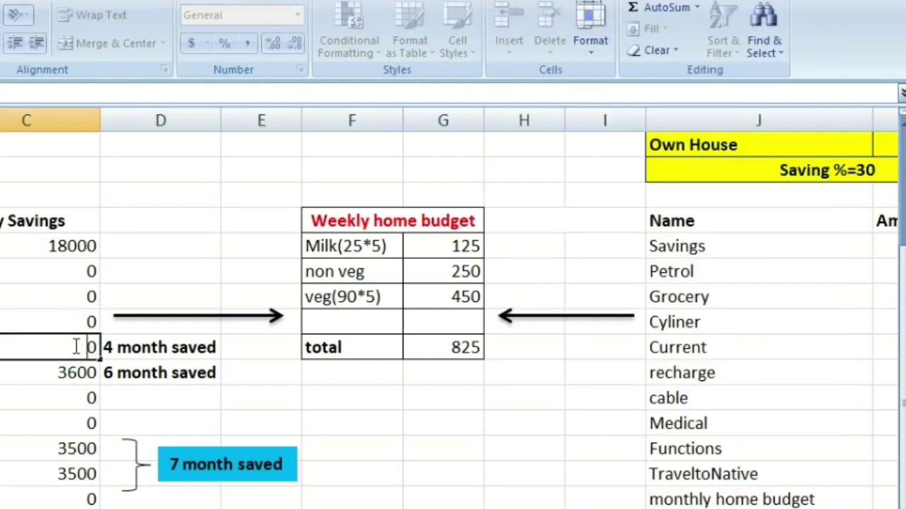
{"action": "type", "text": "10400"}
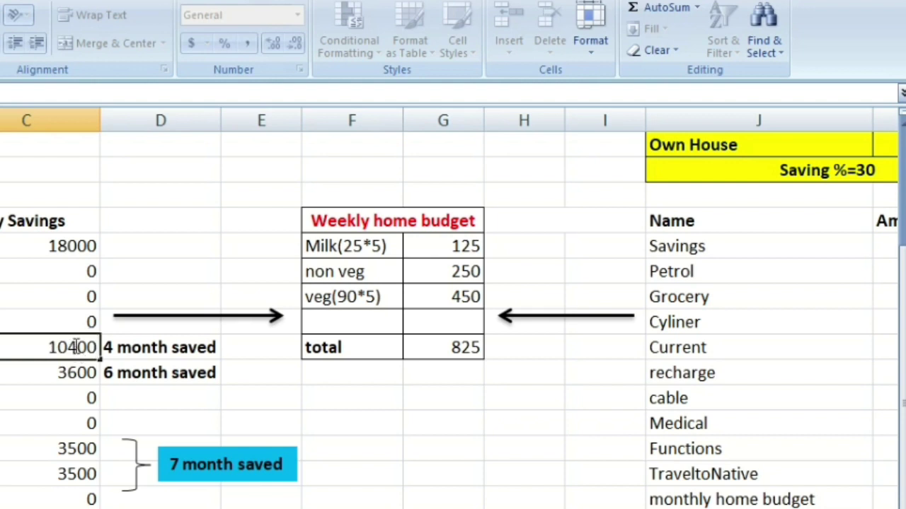
{"action": "left_click", "coordinate": [17, 378]}
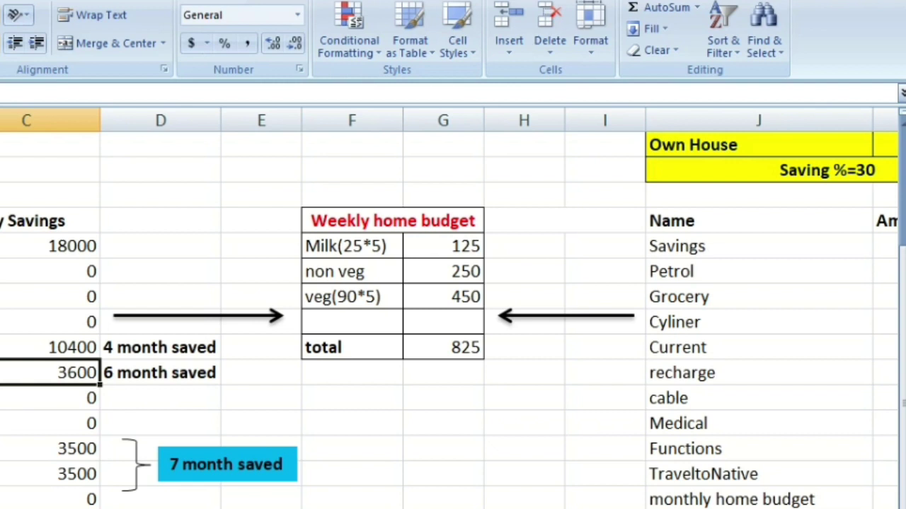
Examine the Medical row's monthly amount and compare its Yearly Savings value with the result in Calculator
{"action": "key", "text": "Left"}
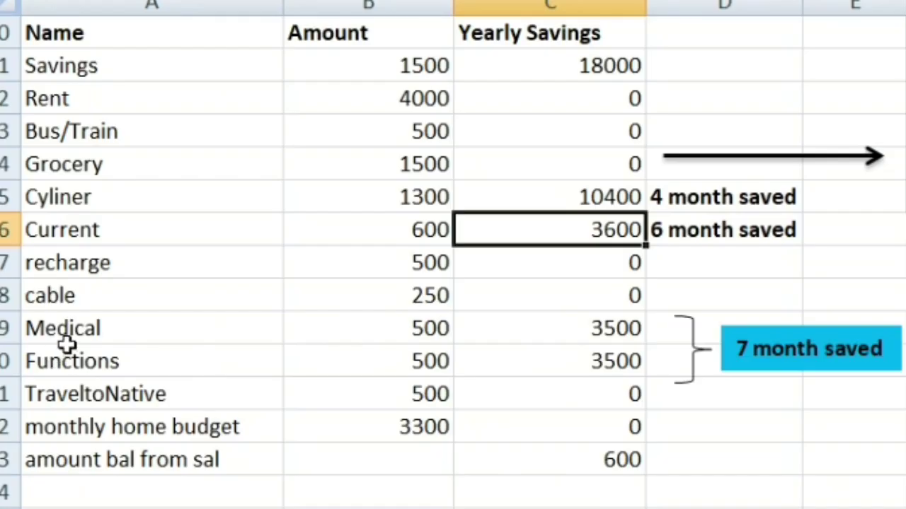
{"action": "left_click", "coordinate": [91, 325]}
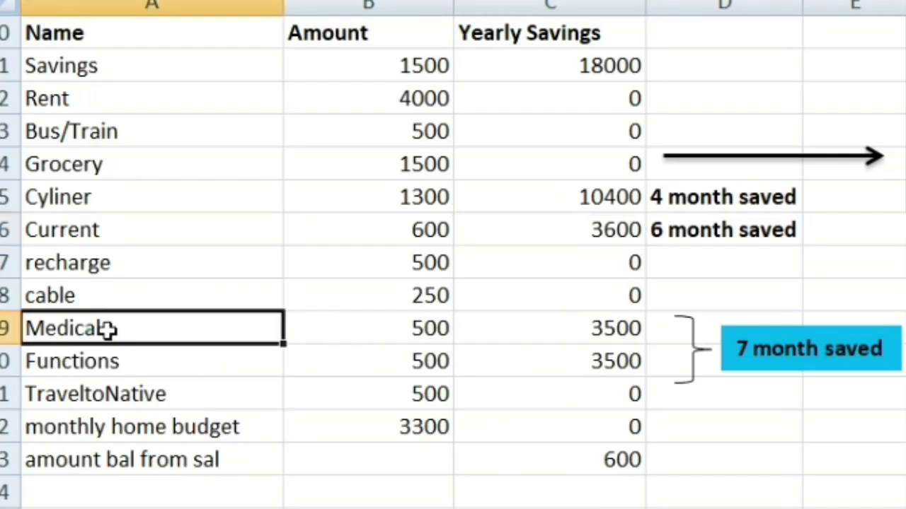
{"action": "left_click", "coordinate": [267, 410]}
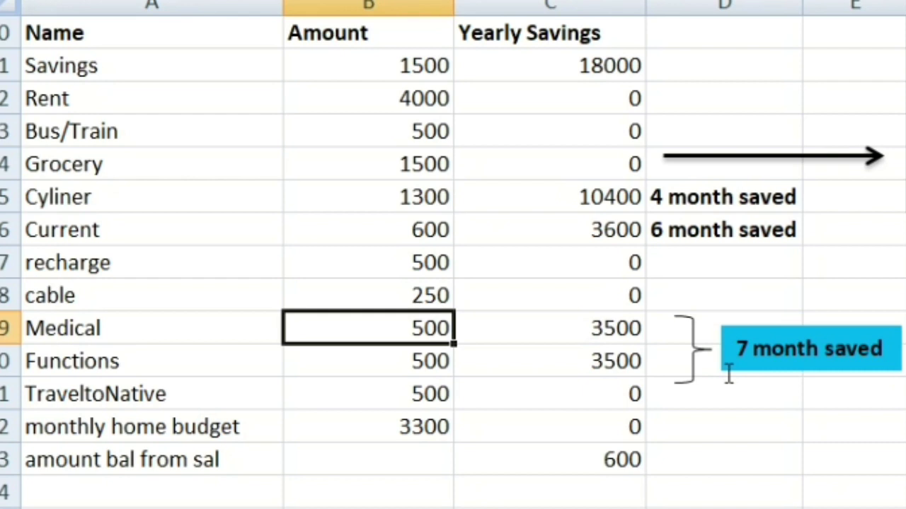
{"action": "left_click", "coordinate": [612, 326]}
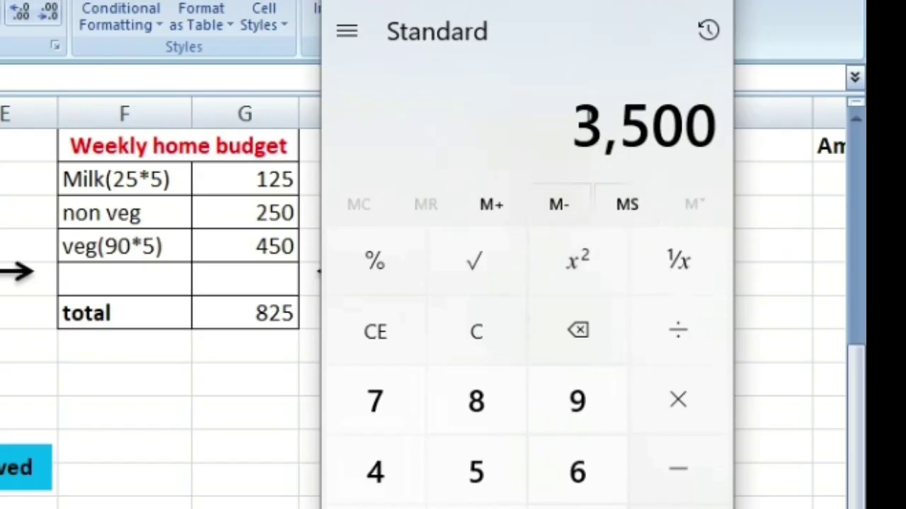
{"action": "left_click_drag", "start_coordinate": [574, 121], "coordinate": [715, 123]}
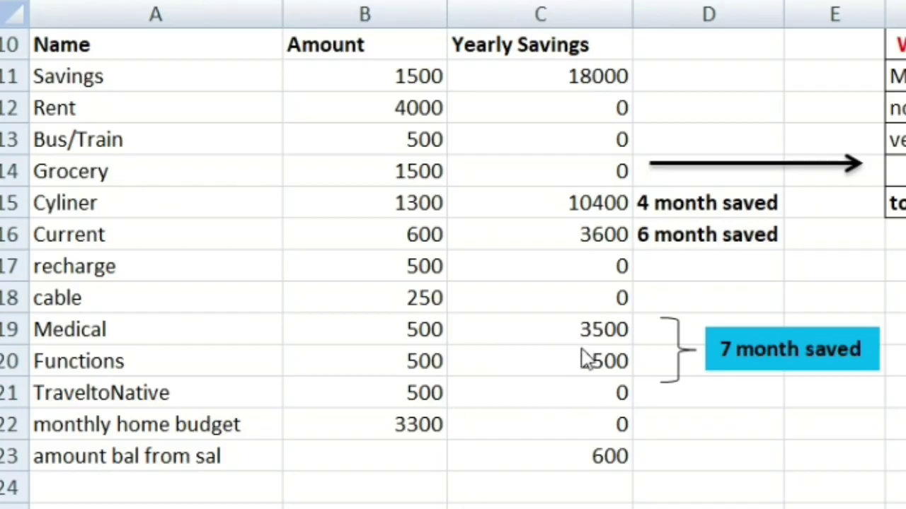
Examine the Functions row's Yearly Savings value and the amount balance from salary in the rented-house budget
{"action": "left_click", "coordinate": [585, 344]}
{"action": "left_click", "coordinate": [585, 358]}
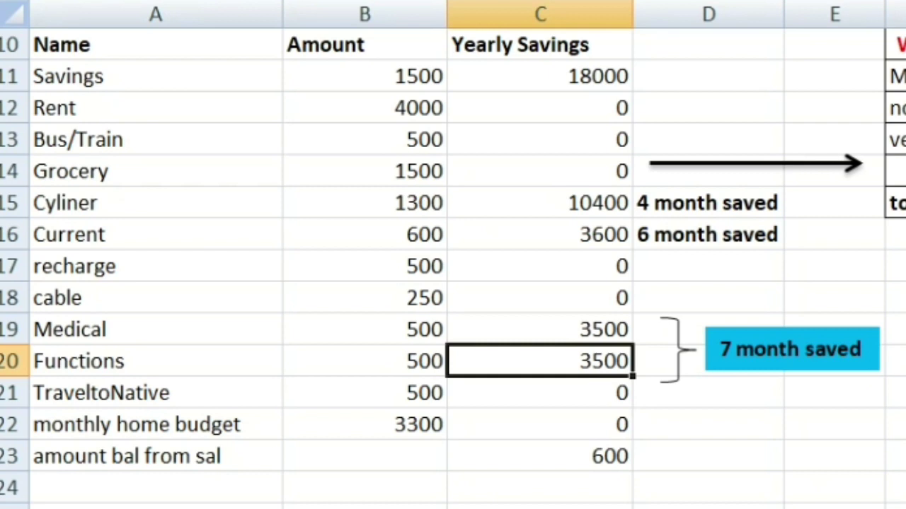
{"action": "left_click", "coordinate": [603, 359]}
{"action": "left_click", "coordinate": [121, 467]}
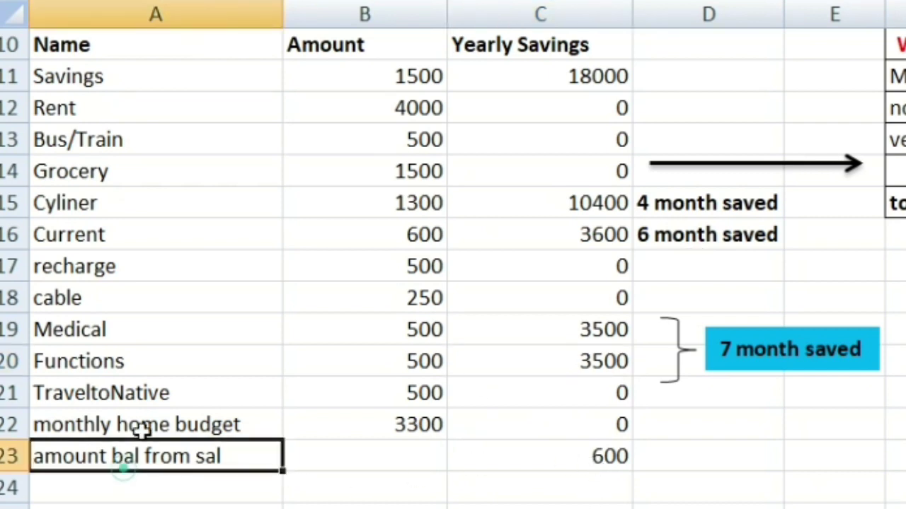
{"action": "left_click", "coordinate": [612, 458]}
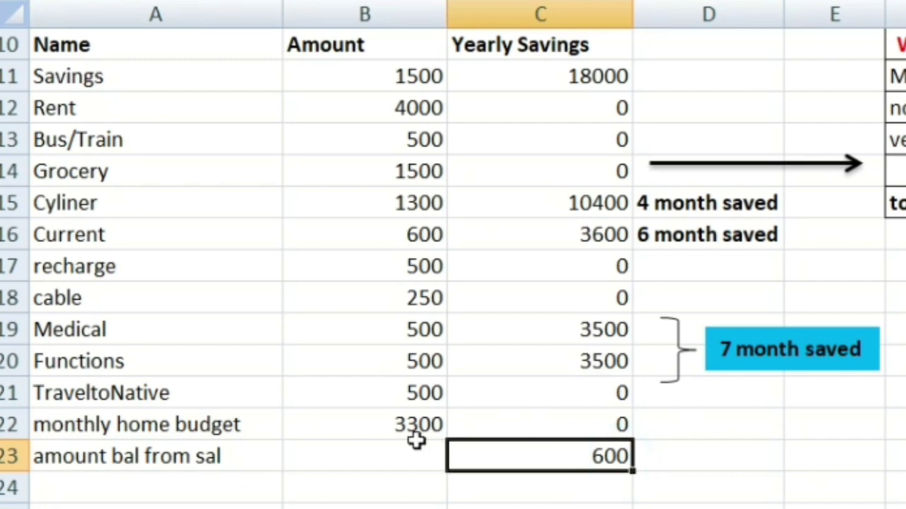
Examine the rented-house budget's overall yearly savings total against the individual rows and the months-saved notes
{"action": "left_click", "coordinate": [539, 488]}
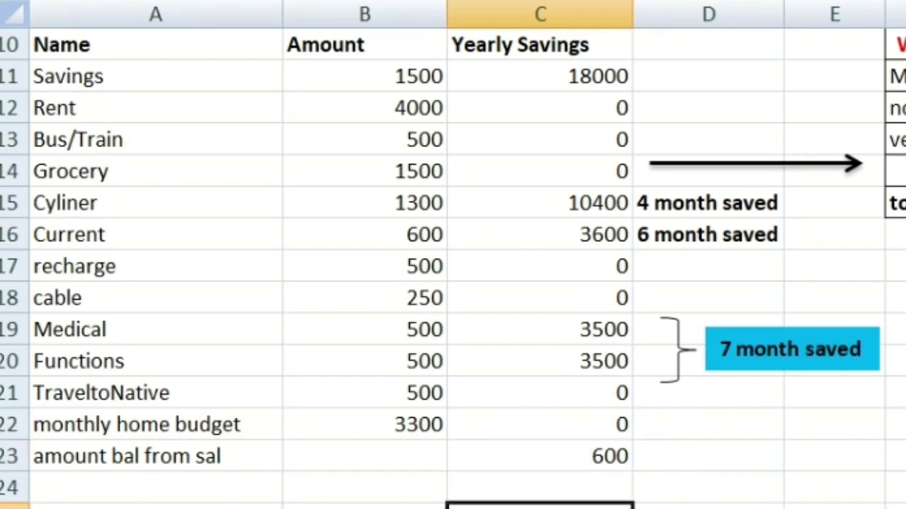
{"action": "scroll", "coordinate": [718, 506], "scroll_direction": "up", "scroll_amount": 1}
{"action": "scroll", "coordinate": [718, 506], "scroll_direction": "down", "scroll_amount": 2}
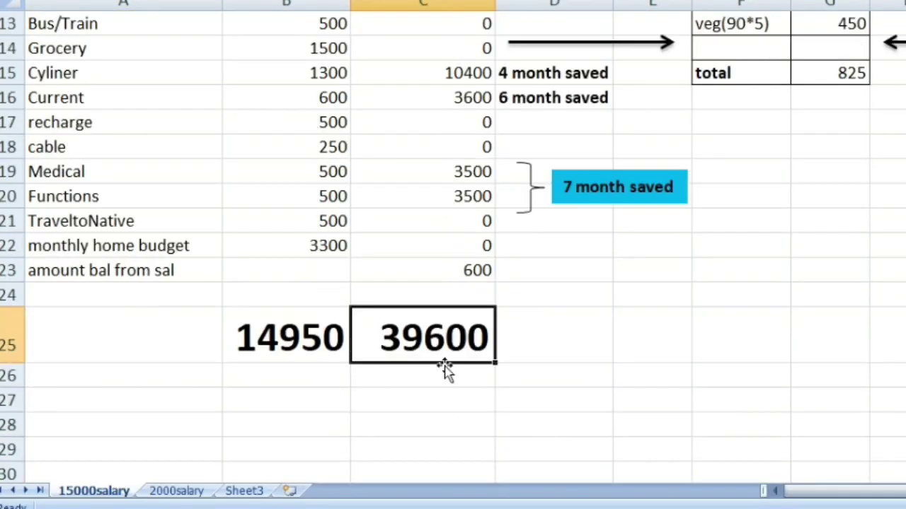
{"action": "left_click", "coordinate": [460, 381]}
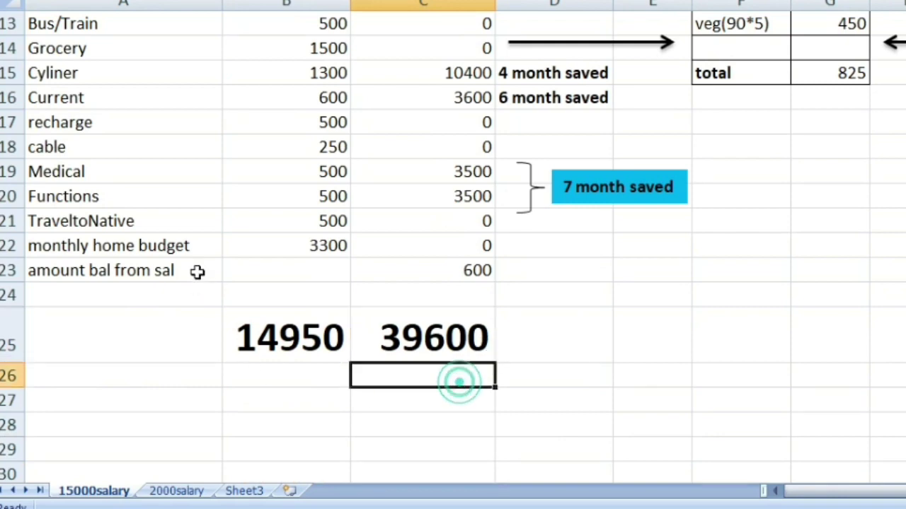
{"action": "scroll", "coordinate": [186, 106], "scroll_direction": "up", "scroll_amount": 3}
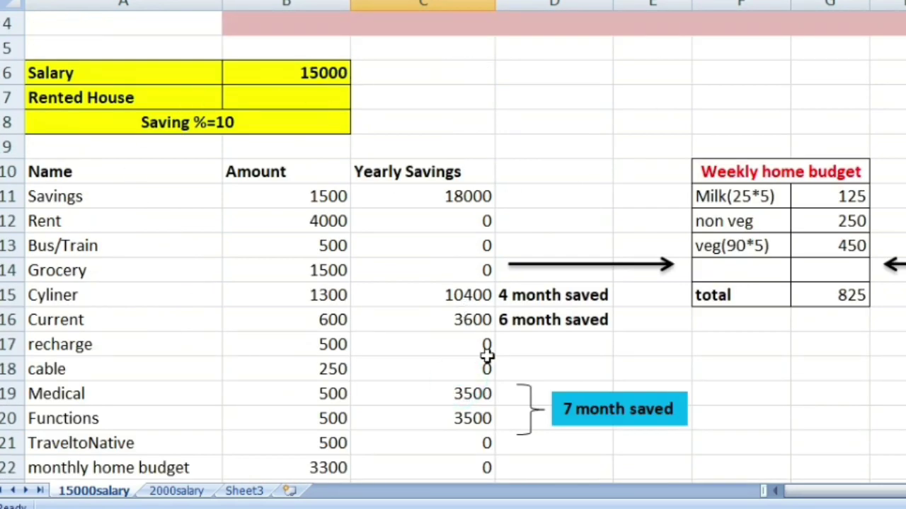
{"action": "scroll", "coordinate": [530, 441], "scroll_direction": "down", "scroll_amount": 1}
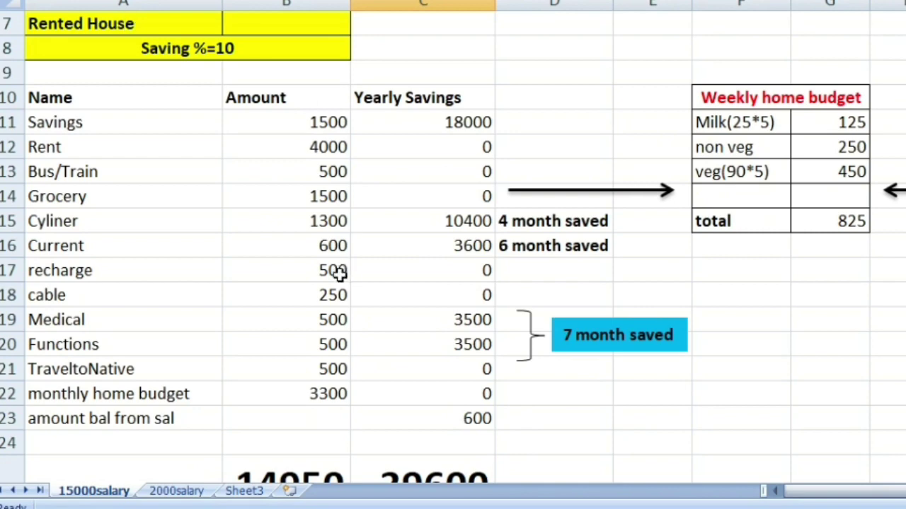
{"action": "scroll", "coordinate": [453, 390], "scroll_direction": "down", "scroll_amount": 2}
{"action": "left_click", "coordinate": [445, 342]}
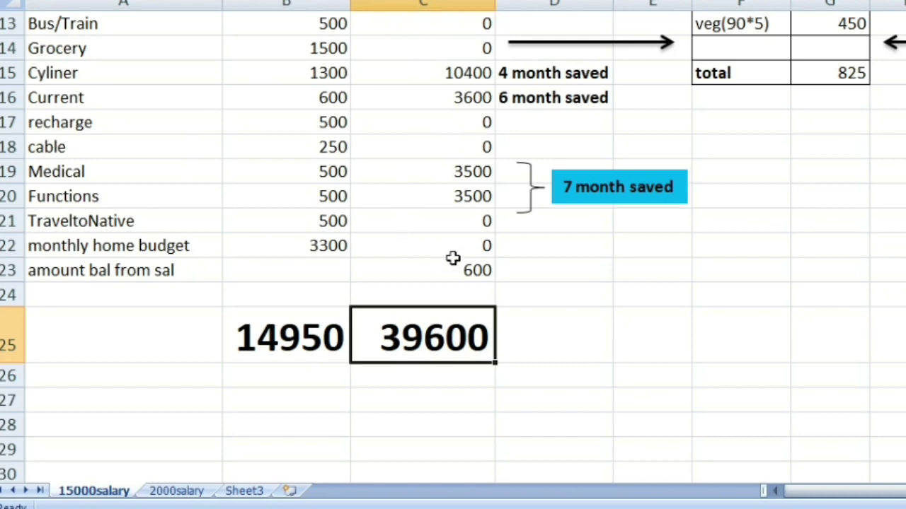
{"action": "scroll", "coordinate": [807, 220], "scroll_direction": "up", "scroll_amount": 2}
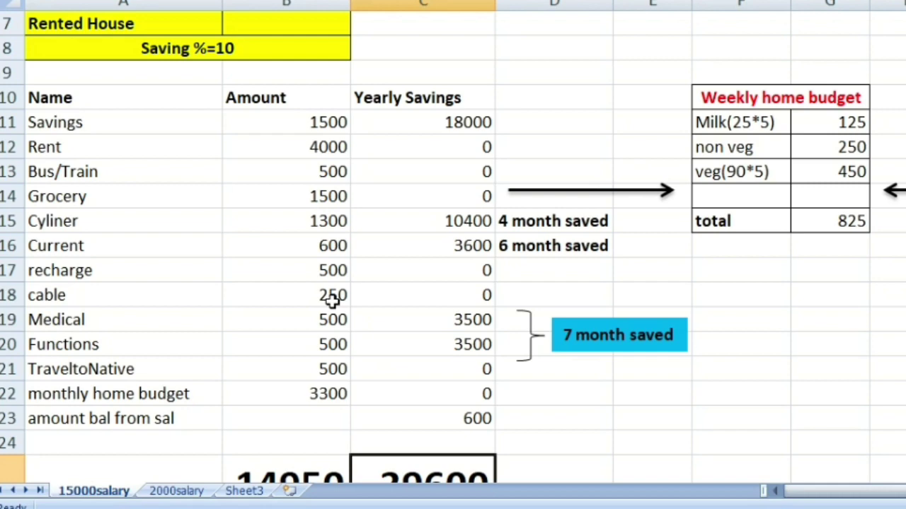
{"action": "scroll", "coordinate": [537, 290], "scroll_direction": "down", "scroll_amount": 2}
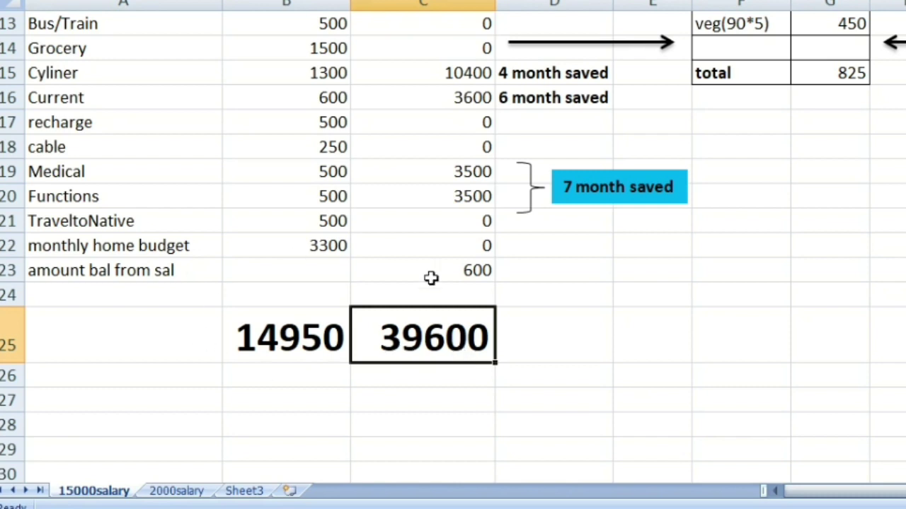
{"action": "scroll", "coordinate": [509, 248], "scroll_direction": "up", "scroll_amount": 1}
{"action": "scroll", "coordinate": [509, 248], "scroll_direction": "up", "scroll_amount": 1}
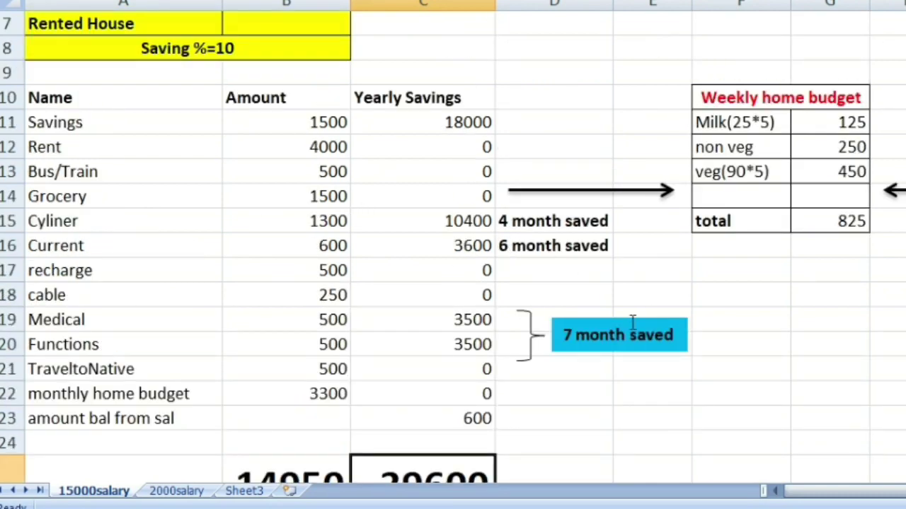
{"action": "scroll", "coordinate": [767, 348], "scroll_direction": "up", "scroll_amount": 1}
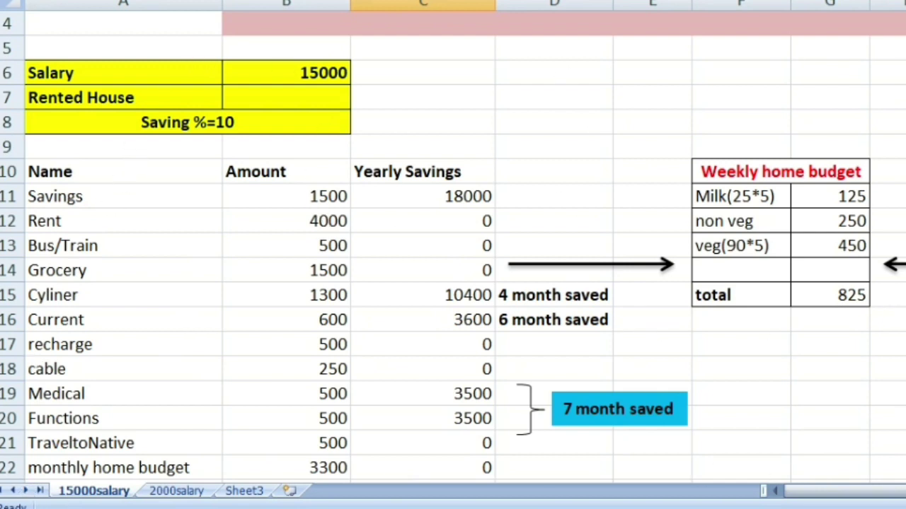
Examine the Own House budget's heading, including its salary amount and saving percentage
{"action": "scroll", "coordinate": [452, 269], "scroll_direction": "right", "scroll_amount": 2}
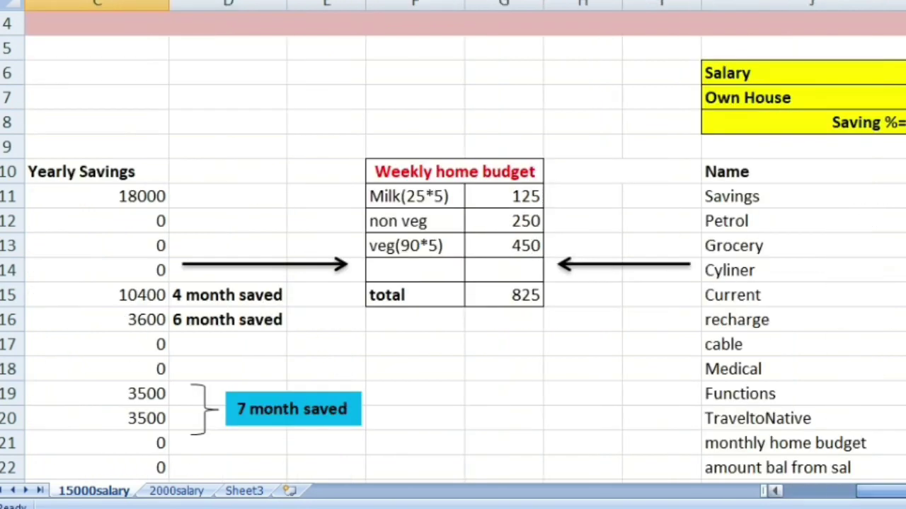
{"action": "left_click", "coordinate": [726, 97]}
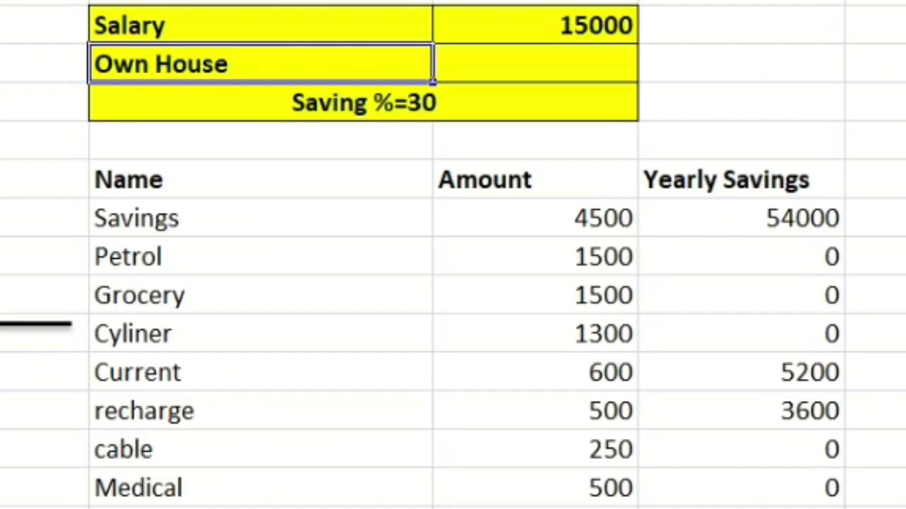
{"action": "left_click", "coordinate": [601, 29]}
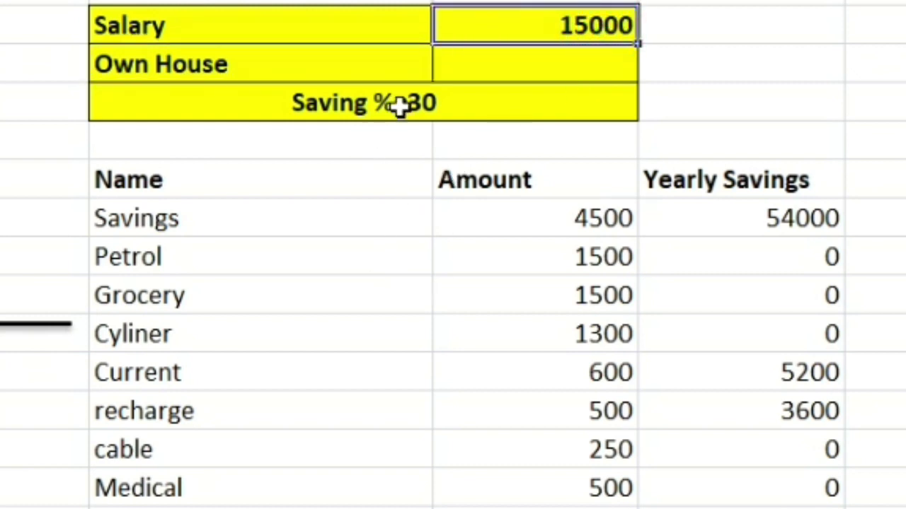
{"action": "left_click", "coordinate": [426, 107]}
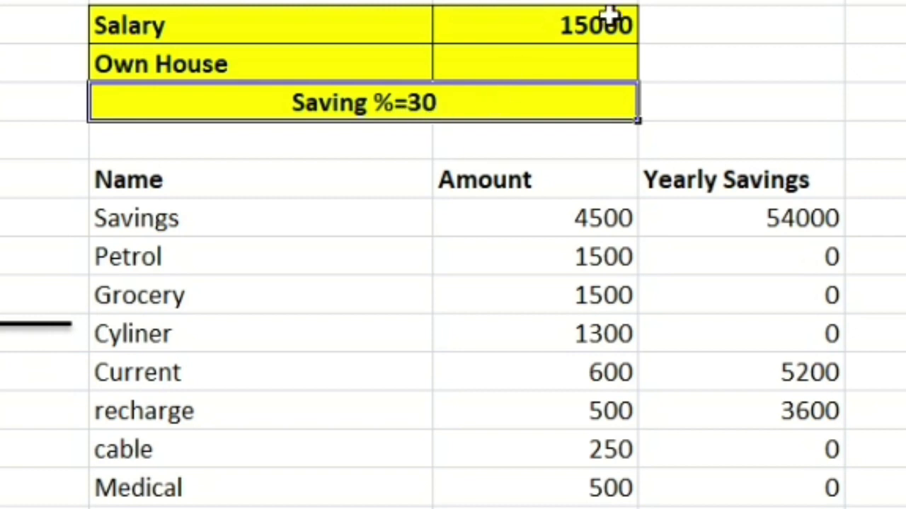
Examine the Own House budget's Savings row amounts and the Petrol row's monthly amount
{"action": "left_click", "coordinate": [614, 224]}
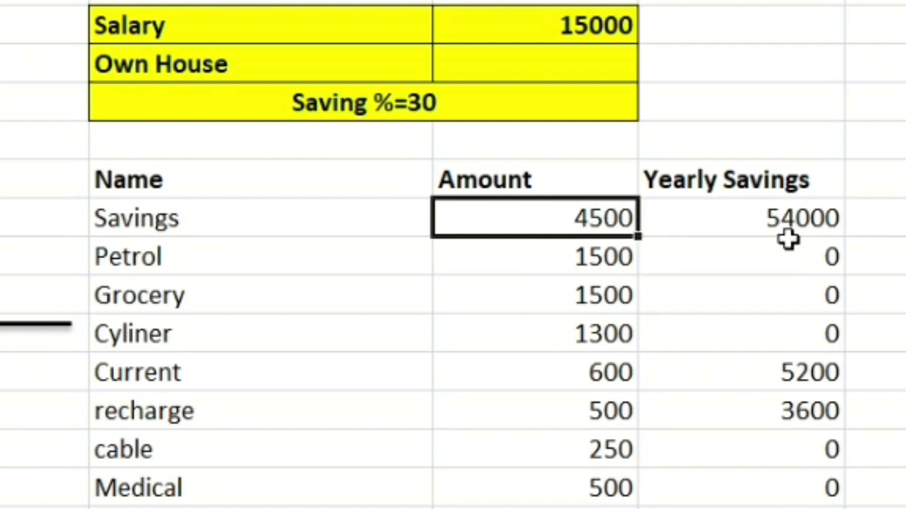
{"action": "left_click", "coordinate": [796, 217]}
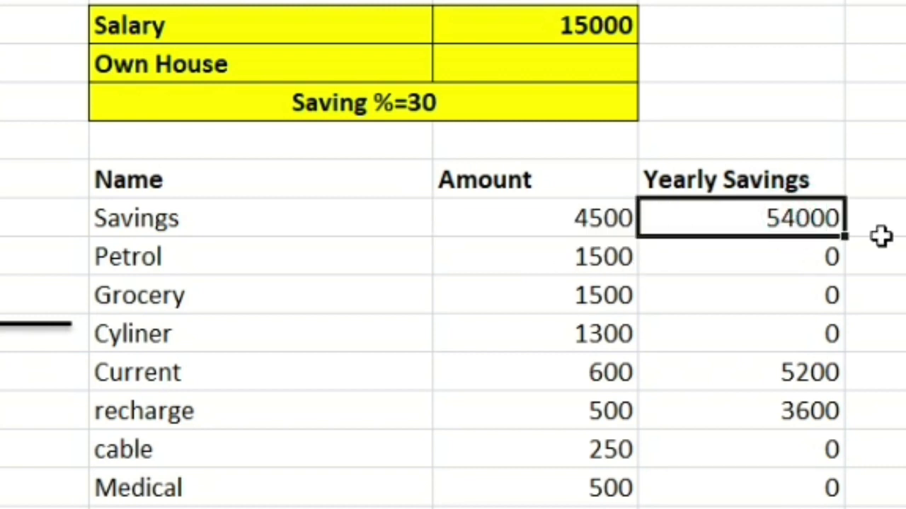
{"action": "left_click", "coordinate": [260, 266]}
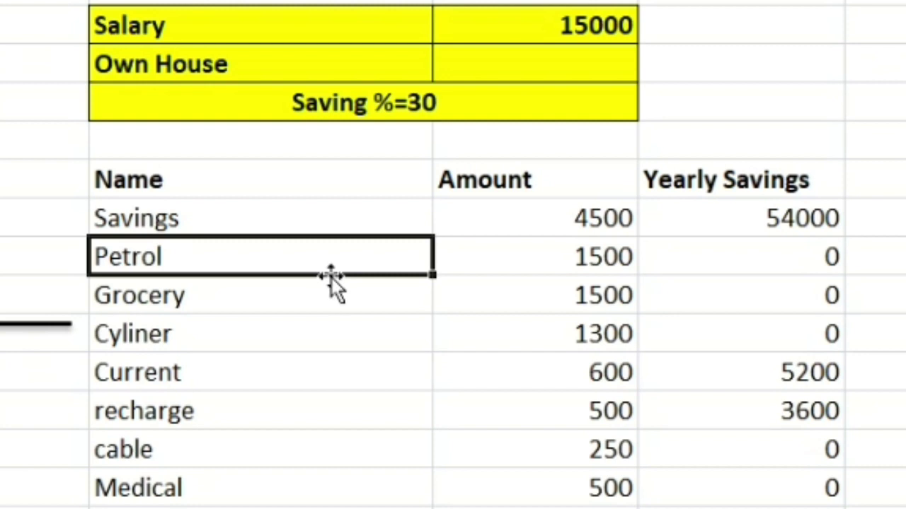
{"action": "left_click", "coordinate": [534, 258]}
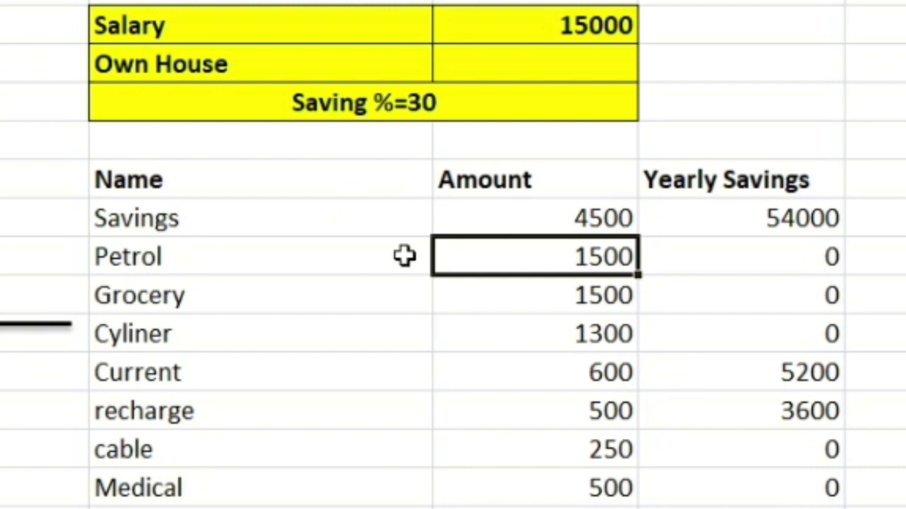
Examine the Own House budget's Grocery and Cyliner rows, including the Cyliner amount, and the Current row
{"action": "left_click", "coordinate": [287, 298]}
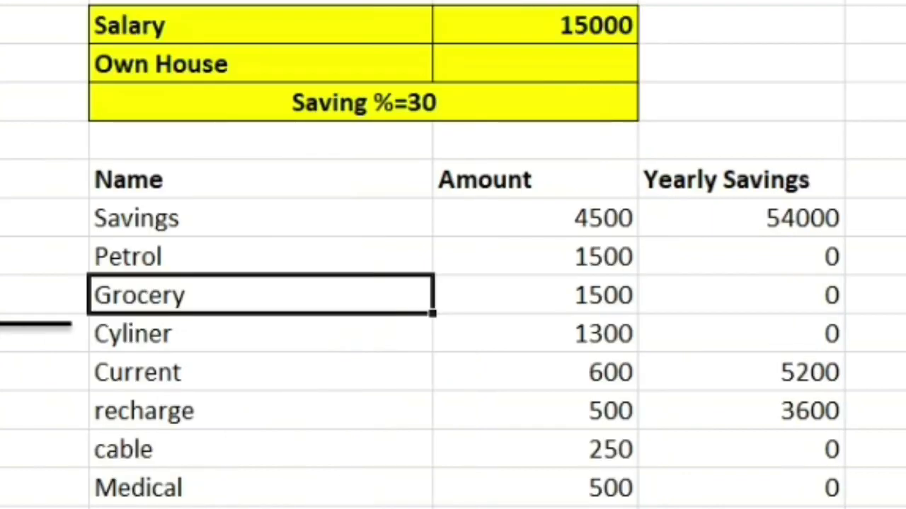
{"action": "left_click", "coordinate": [302, 337]}
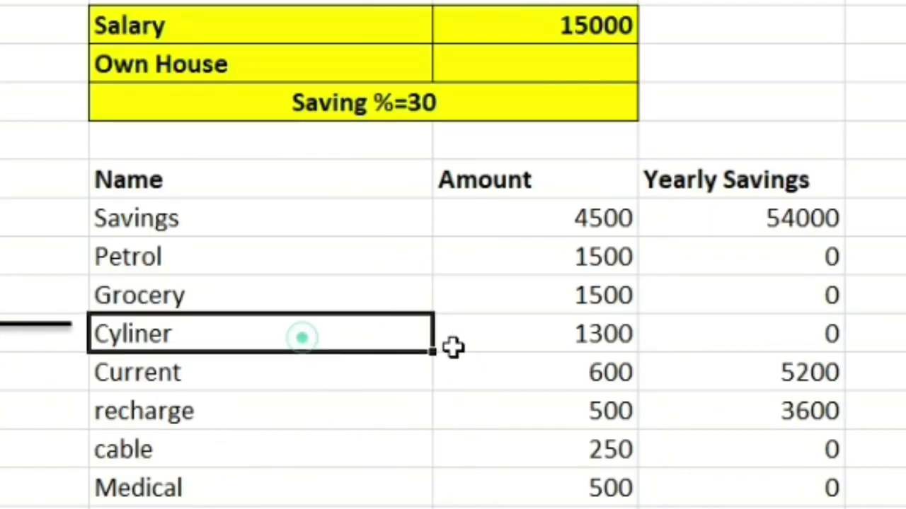
{"action": "left_click", "coordinate": [595, 330]}
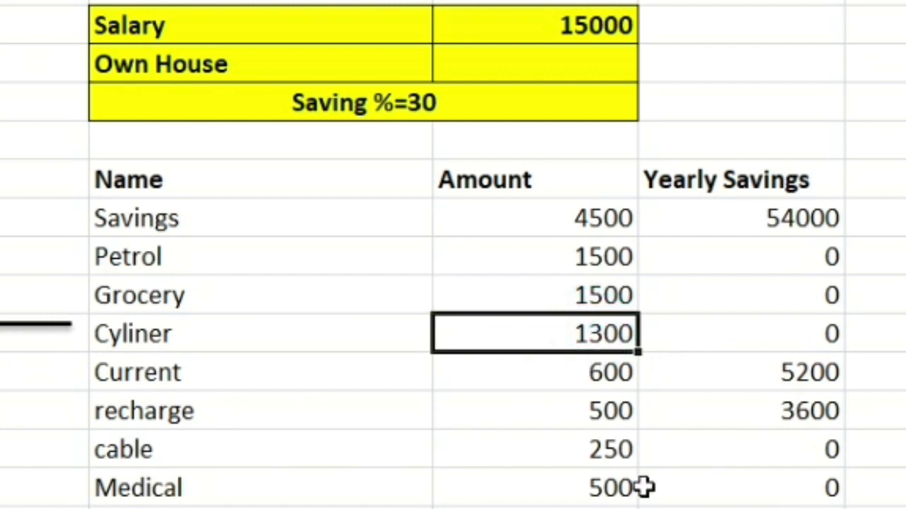
{"action": "left_click", "coordinate": [244, 382]}
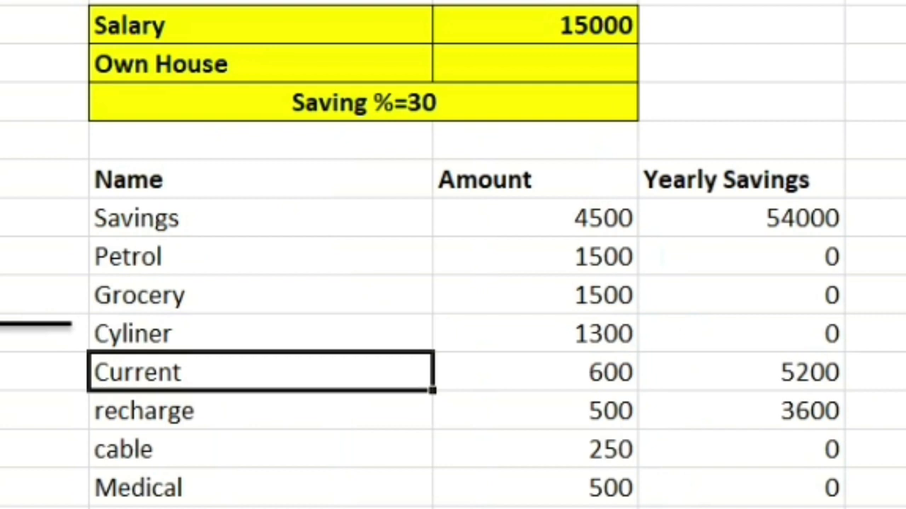
Set the Own House budget's Yearly Savings to 10400 for Cyliner, 3600 for Current and 0 for recharge
{"action": "left_click", "coordinate": [730, 200]}
{"action": "type", "text": "10400"}
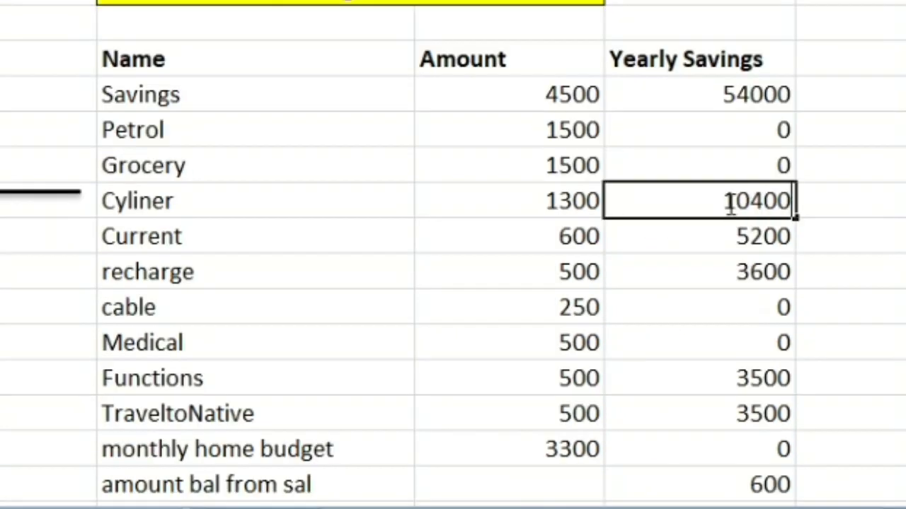
{"action": "key", "text": "Return"}
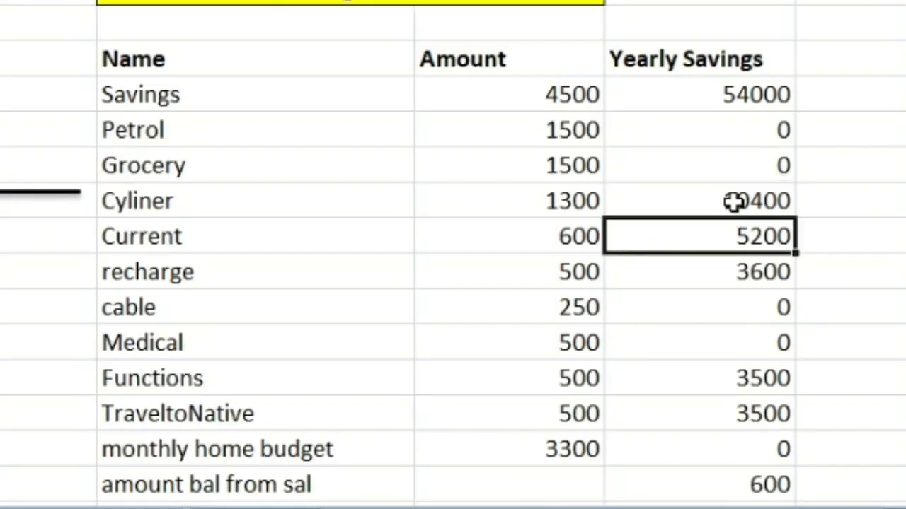
{"action": "type", "text": "3600"}
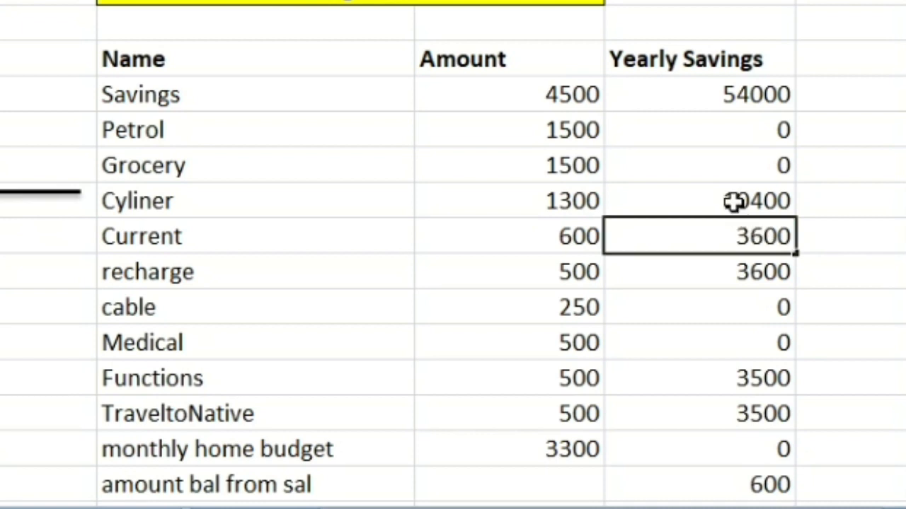
{"action": "key", "text": "Return"}
{"action": "key", "text": "Delete"}
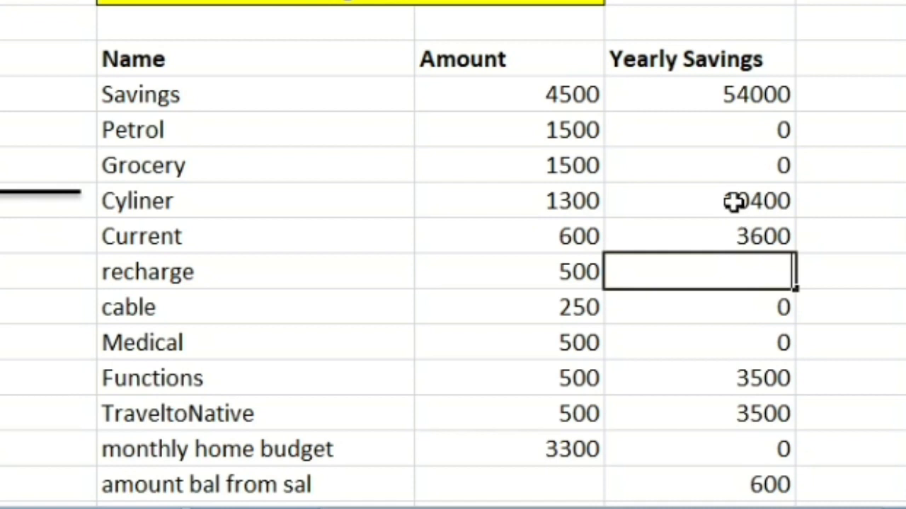
{"action": "type", "text": "0"}
{"action": "key", "text": "Tab"}
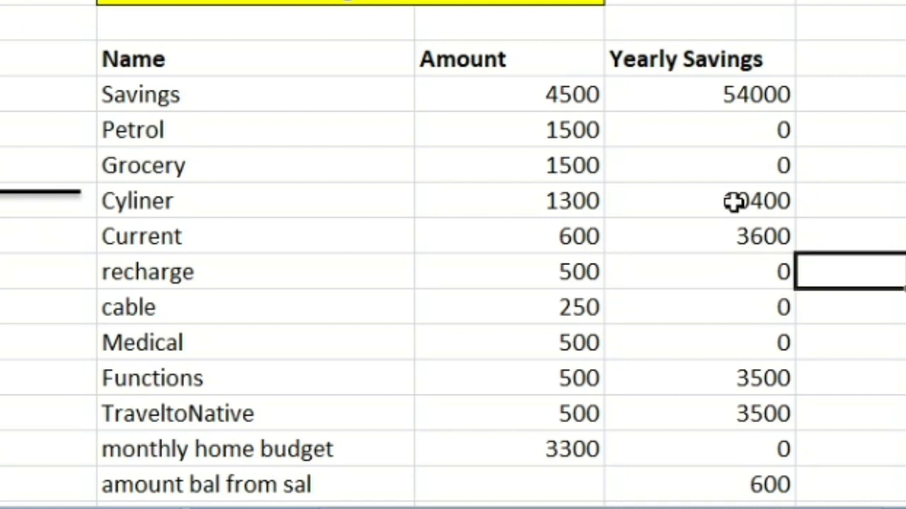
Review the Yearly Savings values of the Cyliner and Current rows against the Current row's monthly amount
{"action": "left_click", "coordinate": [736, 236]}
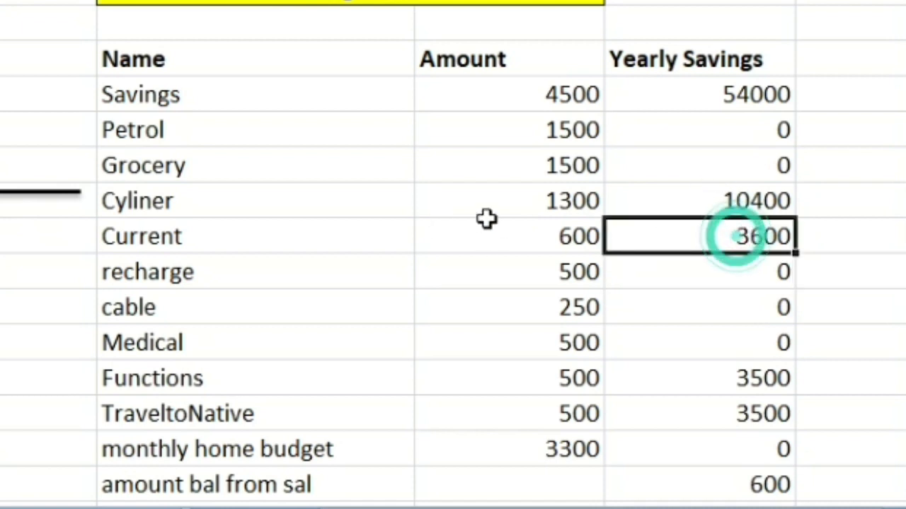
{"action": "left_click", "coordinate": [742, 203]}
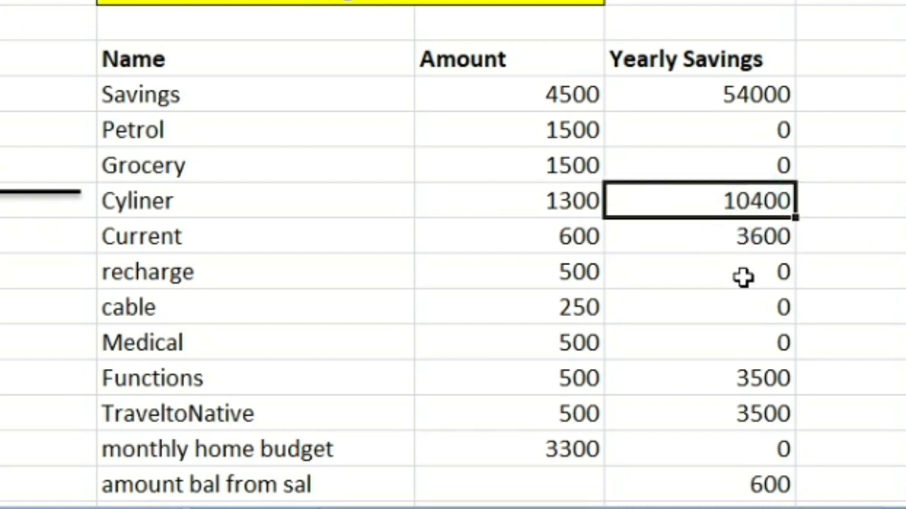
{"action": "left_click", "coordinate": [376, 234]}
{"action": "left_click", "coordinate": [512, 234]}
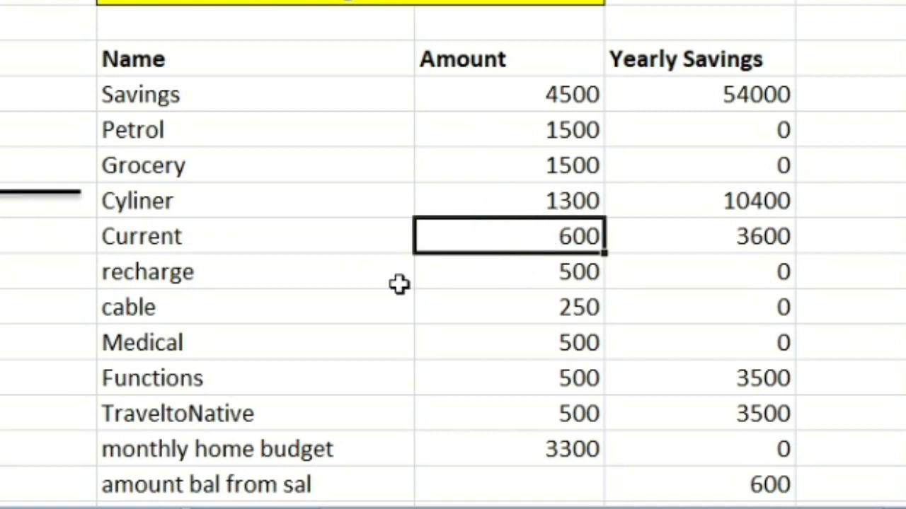
{"action": "left_click", "coordinate": [682, 237]}
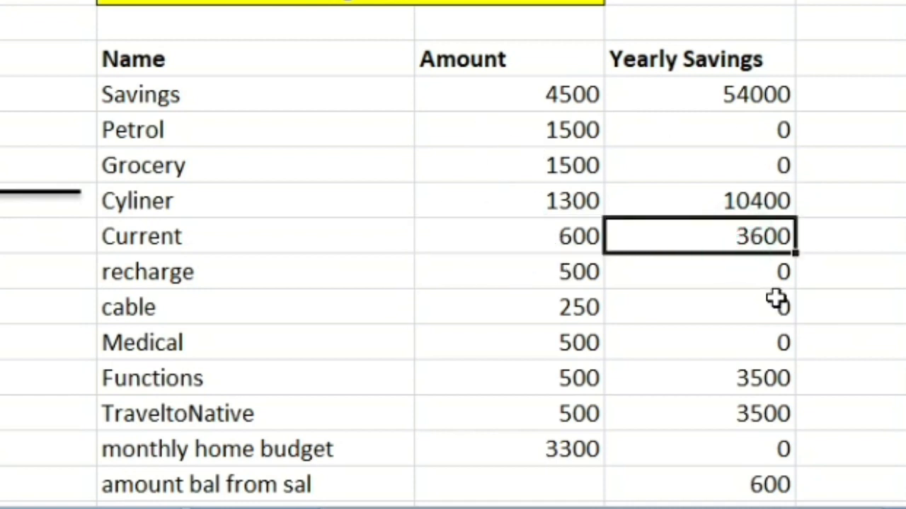
Examine the monthly amounts for recharge, cable and Medical in the Own House budget
{"action": "scroll", "coordinate": [793, 332], "scroll_direction": "down", "scroll_amount": 1}
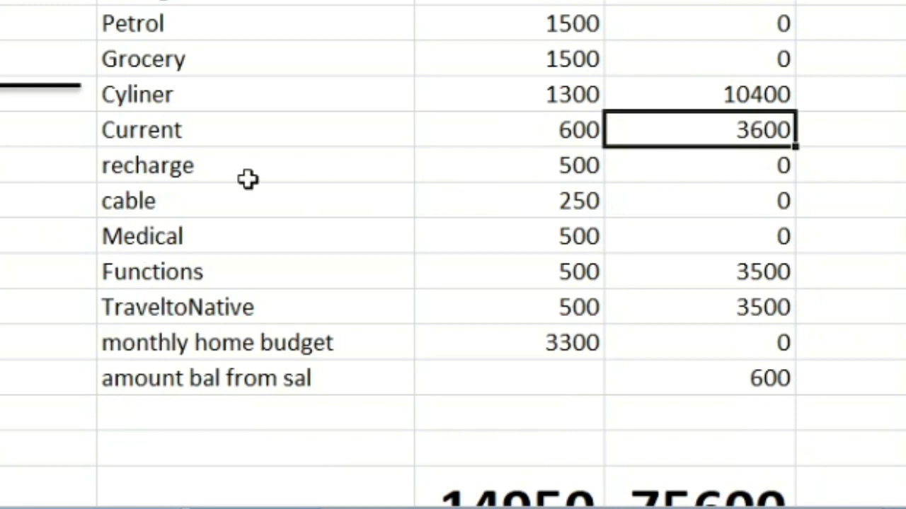
{"action": "left_click", "coordinate": [585, 177]}
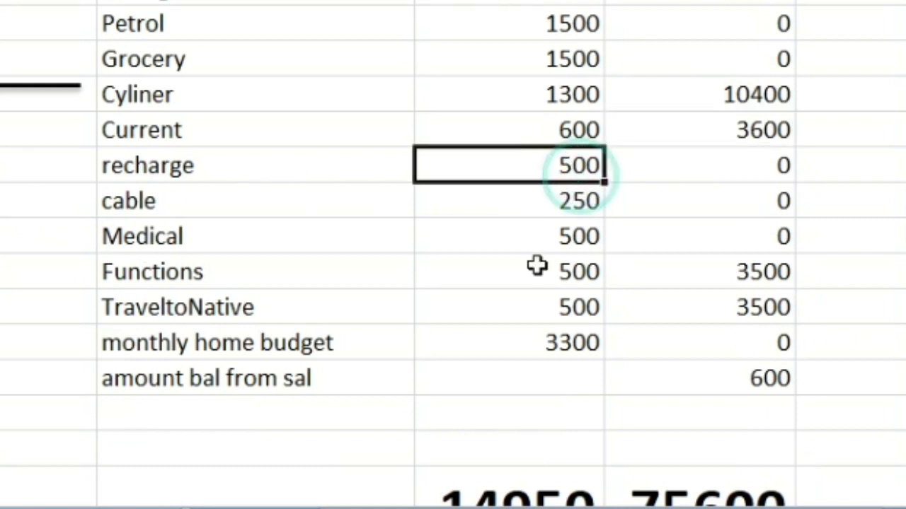
{"action": "left_click", "coordinate": [239, 202]}
{"action": "left_click", "coordinate": [531, 205]}
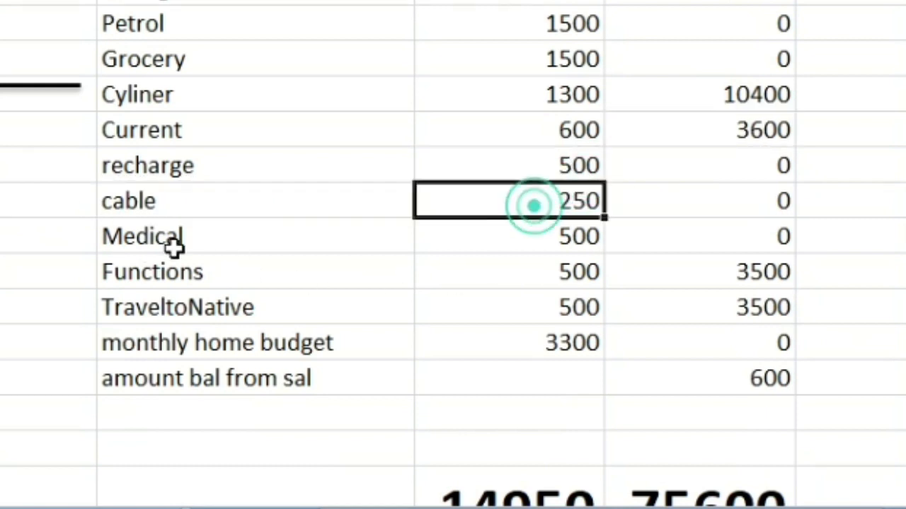
{"action": "left_click", "coordinate": [170, 241]}
{"action": "left_click", "coordinate": [559, 236]}
Examine the Functions row's monthly amount in relation to the salary heading of the Own House budget
{"action": "left_click", "coordinate": [329, 271]}
{"action": "left_click", "coordinate": [516, 271]}
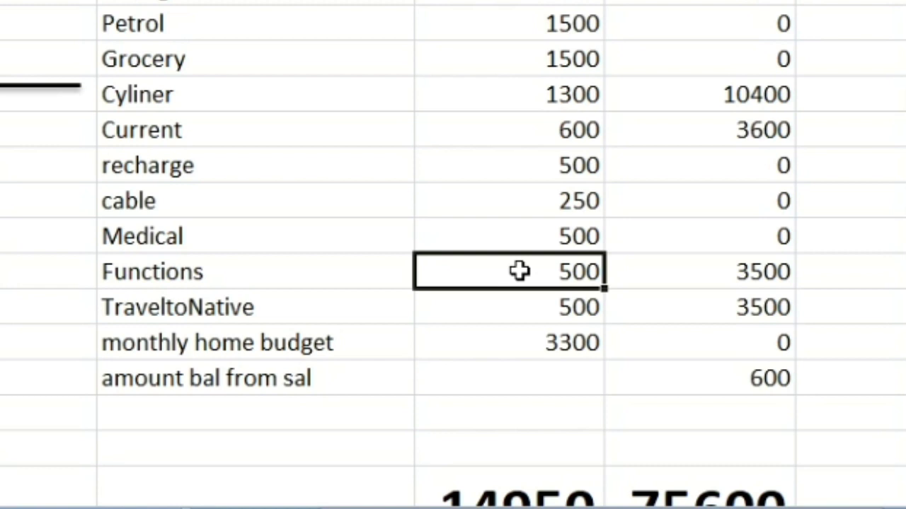
{"action": "left_click_drag", "start_coordinate": [399, 263], "coordinate": [530, 275]}
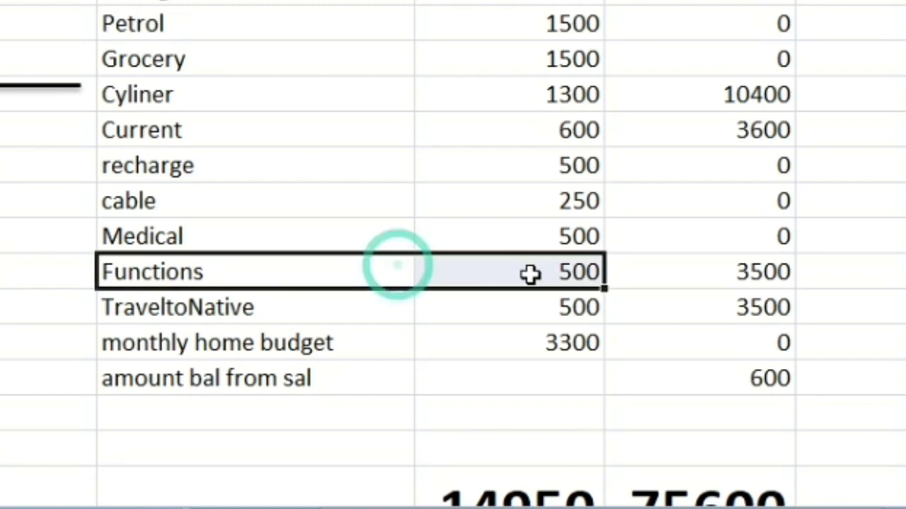
{"action": "scroll", "coordinate": [530, 275], "scroll_direction": "up", "scroll_amount": 2}
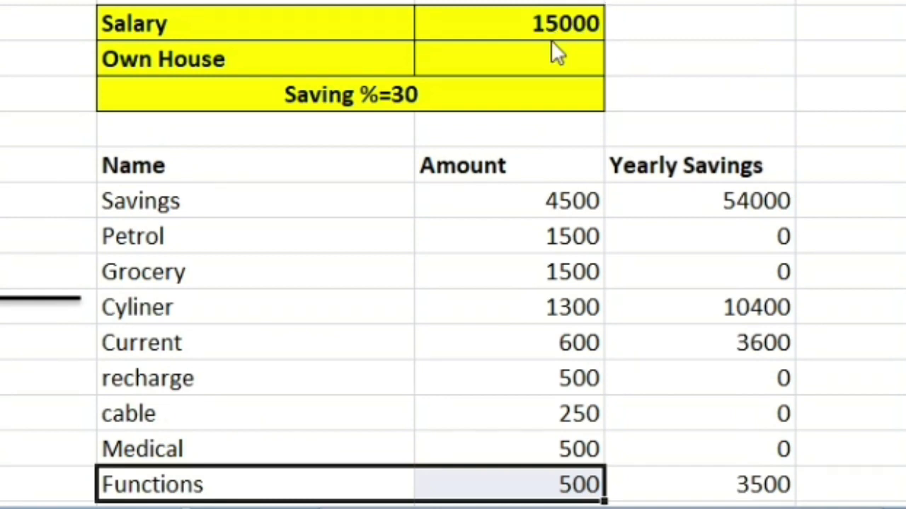
{"action": "scroll", "coordinate": [551, 41], "scroll_direction": "down", "scroll_amount": 2}
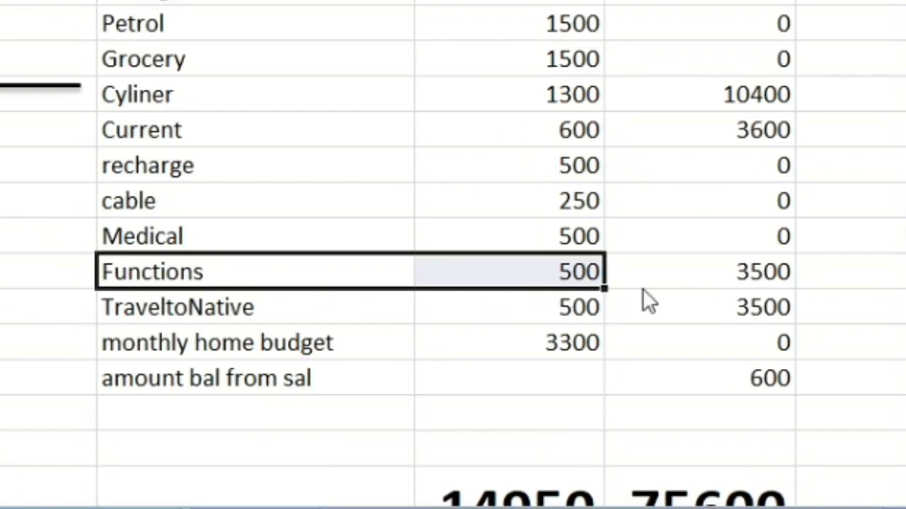
Examine the TraveltoNative row's name and monthly amount in the Own House budget
{"action": "left_click", "coordinate": [349, 298]}
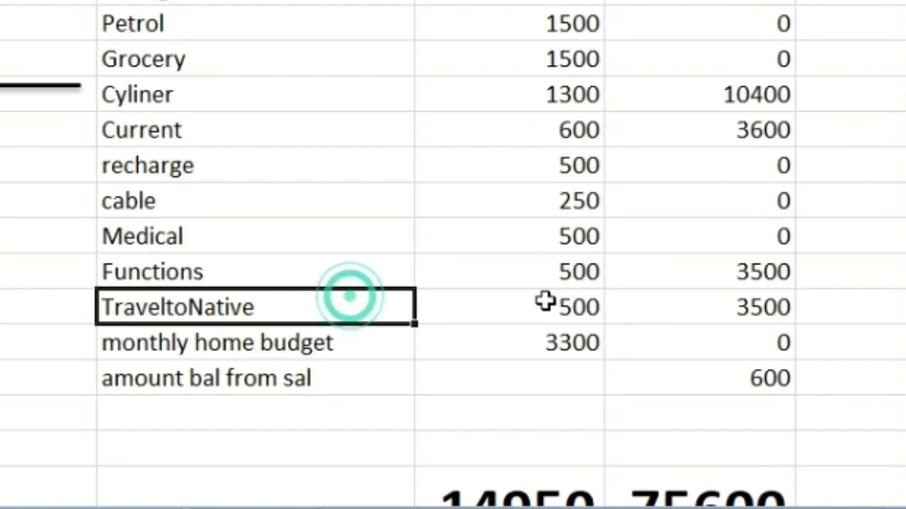
{"action": "left_click", "coordinate": [545, 301]}
{"action": "left_click_drag", "start_coordinate": [320, 296], "coordinate": [495, 311]}
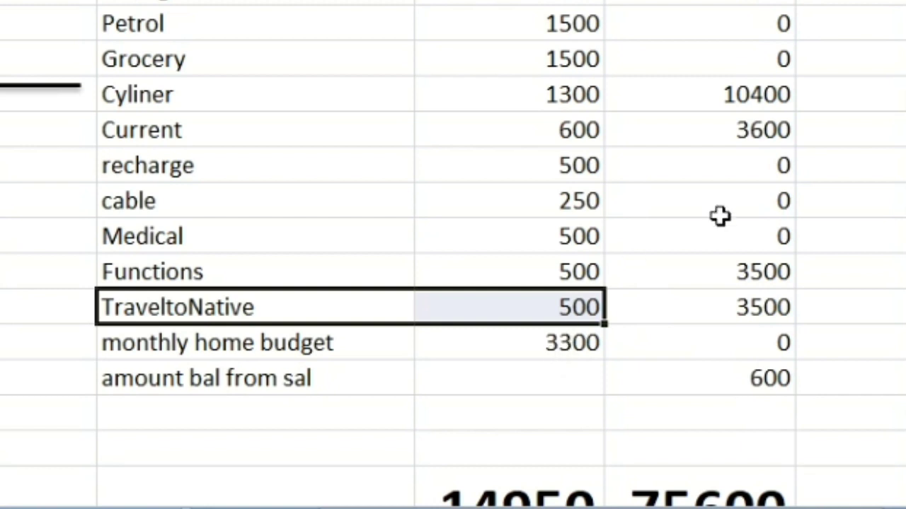
Move the two 3500 Yearly Savings values up to the Medical and Functions rows, and set TraveltoNative's Yearly Savings to 0
{"action": "left_click_drag", "start_coordinate": [776, 271], "coordinate": [775, 304]}
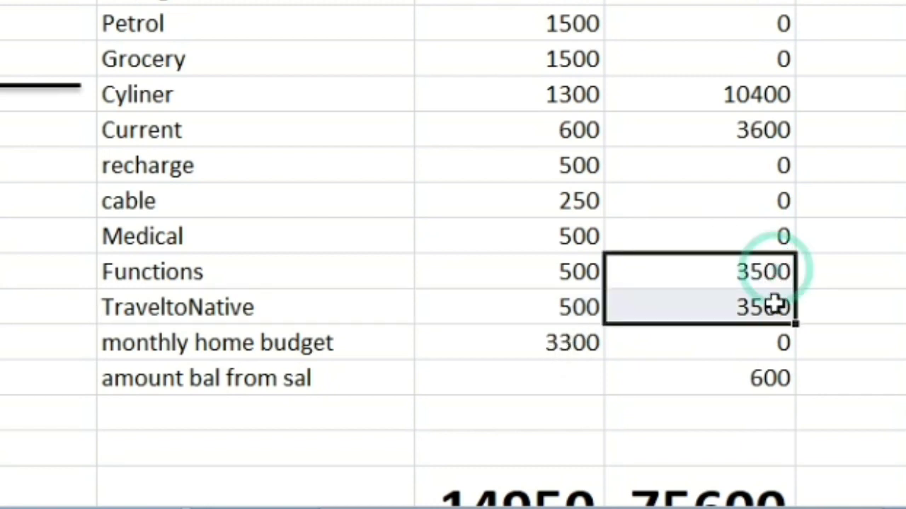
{"action": "key", "text": "ctrl+c"}
{"action": "left_click", "coordinate": [757, 228]}
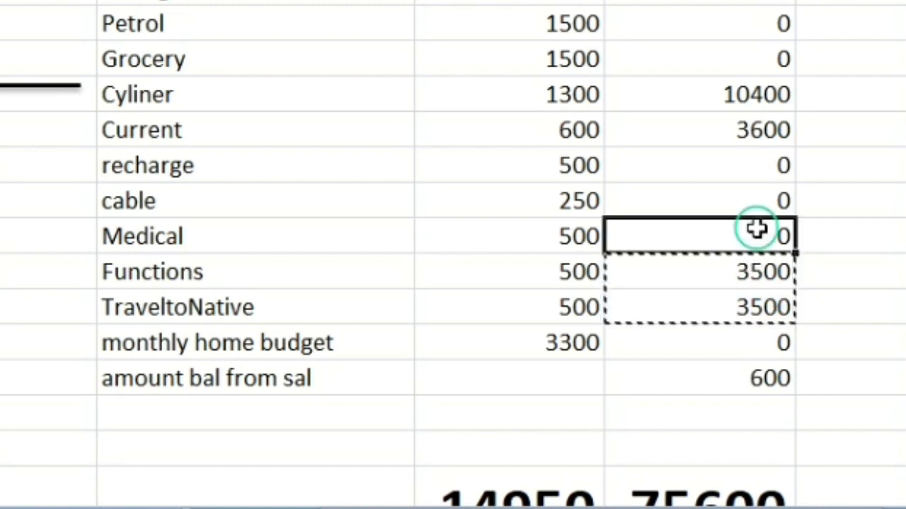
{"action": "key", "text": "ctrl+v"}
{"action": "left_click", "coordinate": [745, 307]}
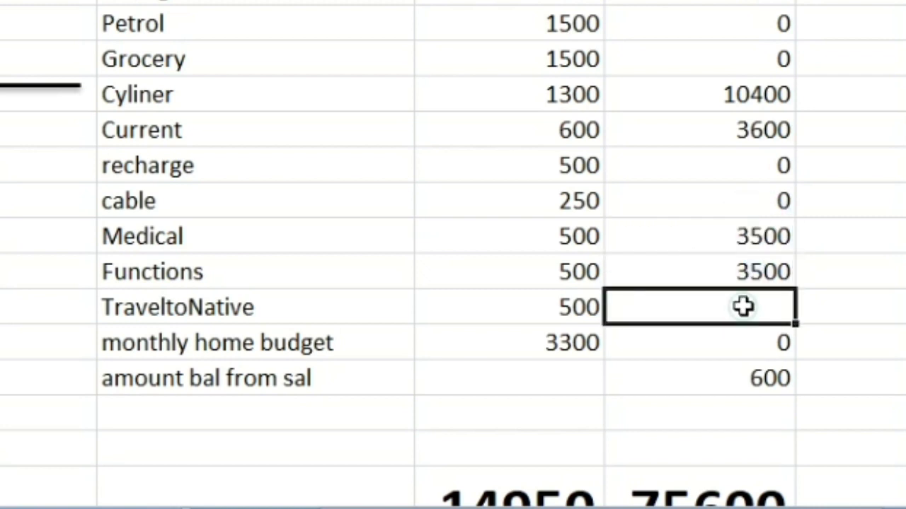
{"action": "type", "text": "0"}
{"action": "left_click", "coordinate": [700, 363]}
{"action": "left_click", "coordinate": [698, 366]}
{"action": "left_click", "coordinate": [696, 363]}
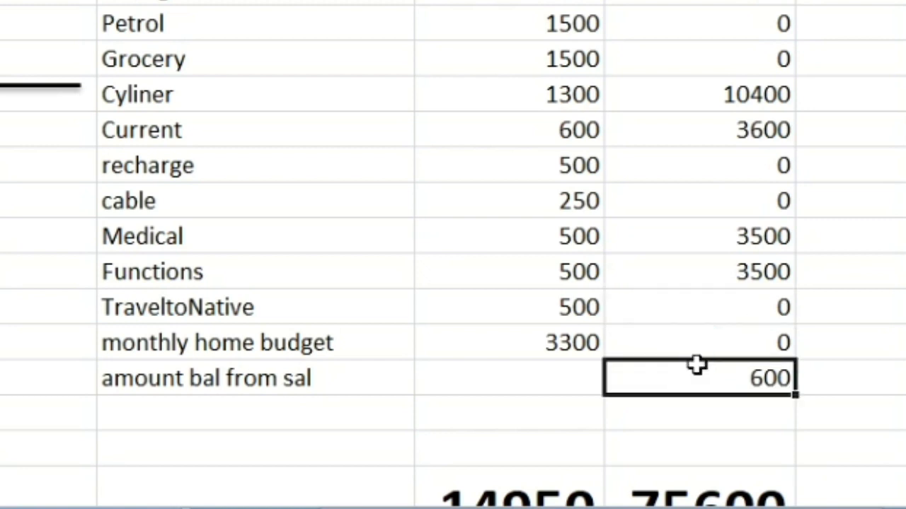
Examine the monthly amounts of the TraveltoNative and monthly home budget rows
{"action": "left_click", "coordinate": [349, 311]}
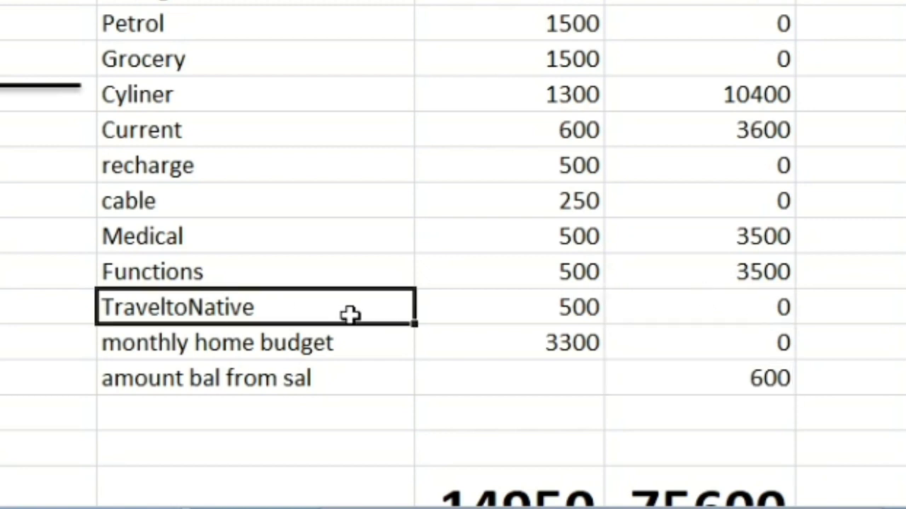
{"action": "left_click", "coordinate": [586, 312]}
{"action": "left_click_drag", "start_coordinate": [329, 312], "coordinate": [542, 307]}
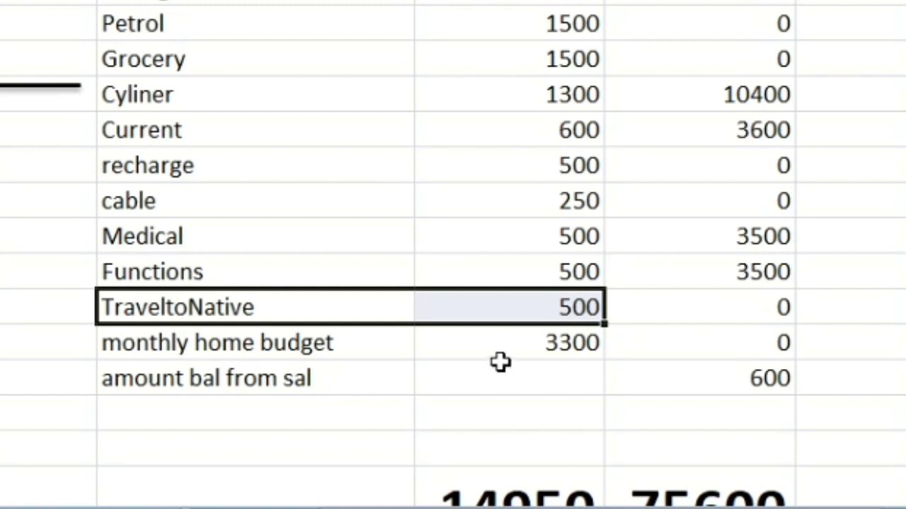
{"action": "left_click", "coordinate": [230, 346]}
{"action": "left_click", "coordinate": [522, 351]}
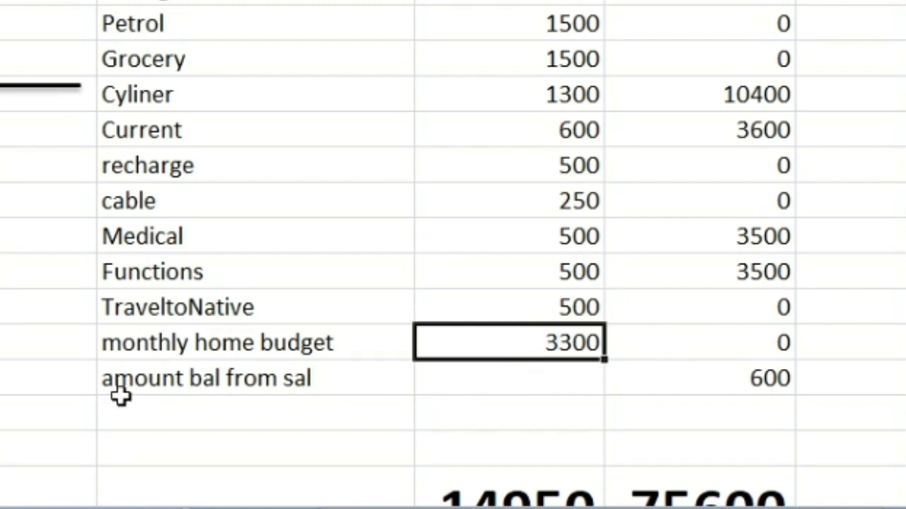
Examine the Own House budget's total monthly amount and the amount balance from salary
{"action": "left_click", "coordinate": [521, 380]}
{"action": "scroll", "coordinate": [566, 403], "scroll_direction": "down", "scroll_amount": 2}
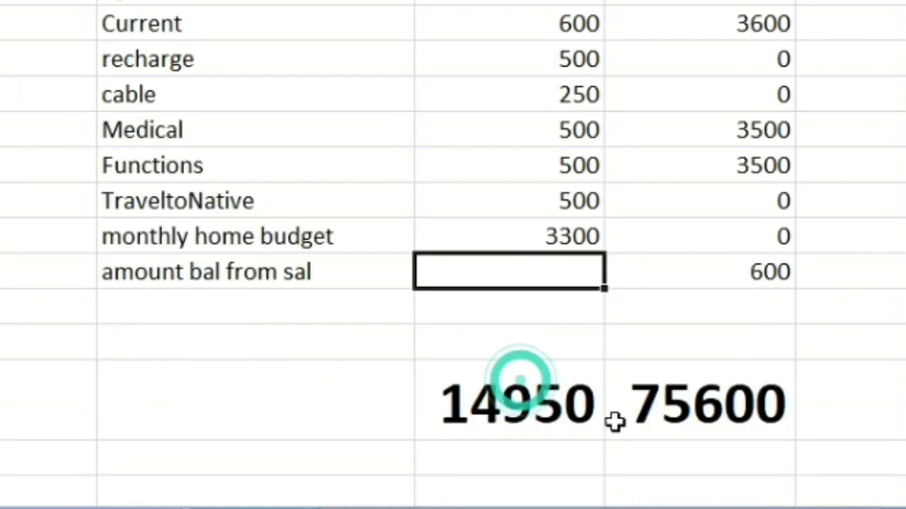
{"action": "left_click", "coordinate": [564, 312]}
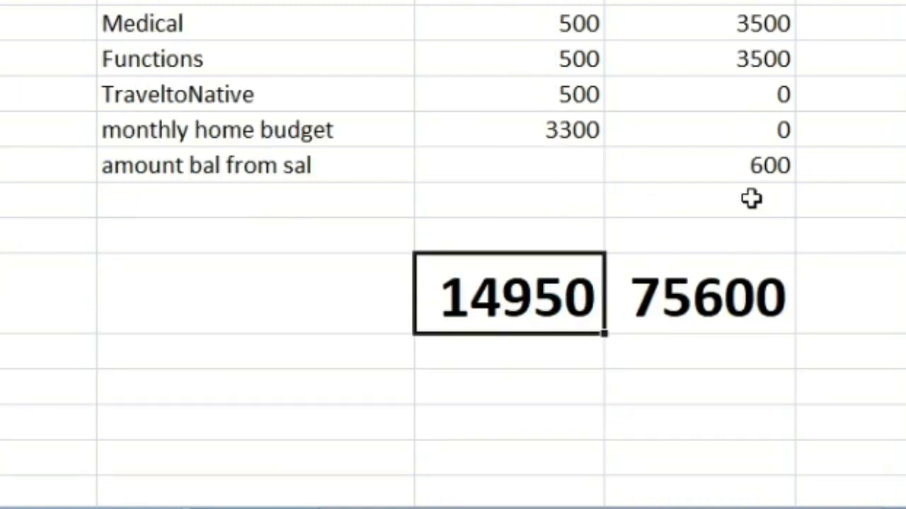
{"action": "left_click", "coordinate": [778, 167]}
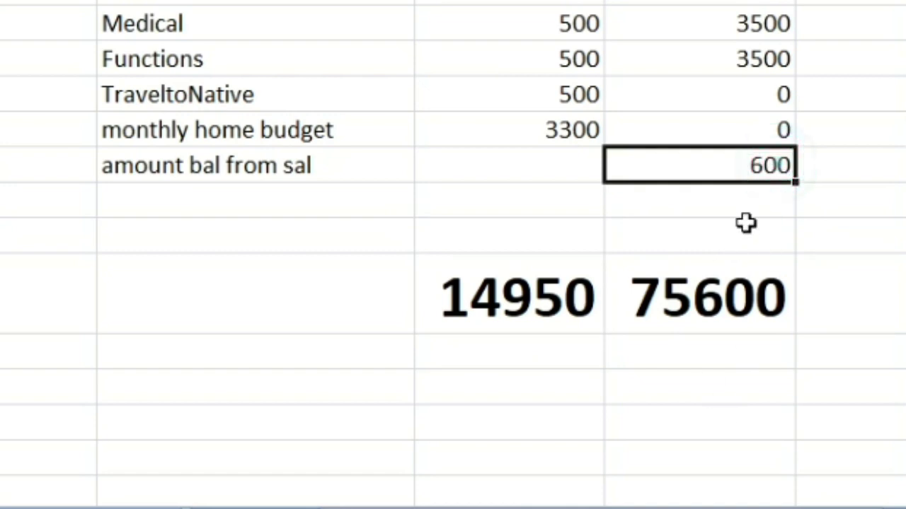
Examine the Own House budget's overall yearly savings total against the individual rows' Yearly Savings
{"action": "left_click", "coordinate": [699, 300]}
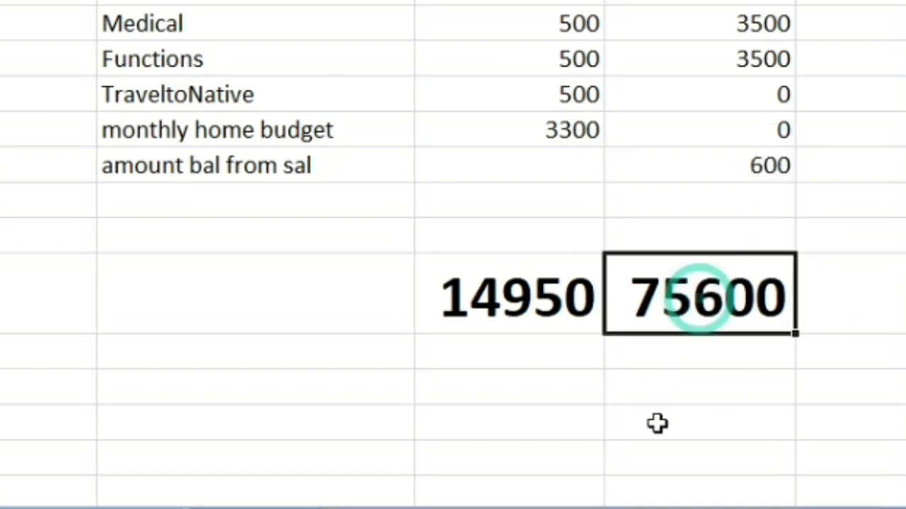
{"action": "scroll", "coordinate": [623, 269], "scroll_direction": "up", "scroll_amount": 3}
{"action": "scroll", "coordinate": [778, 291], "scroll_direction": "down", "scroll_amount": 3}
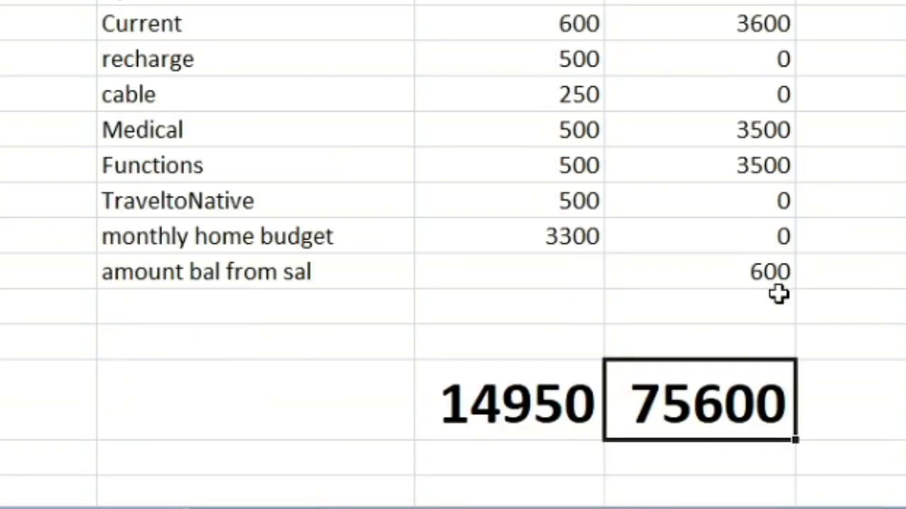
{"action": "scroll", "coordinate": [685, 208], "scroll_direction": "up", "scroll_amount": 2}
{"action": "scroll", "coordinate": [730, 250], "scroll_direction": "down", "scroll_amount": 2}
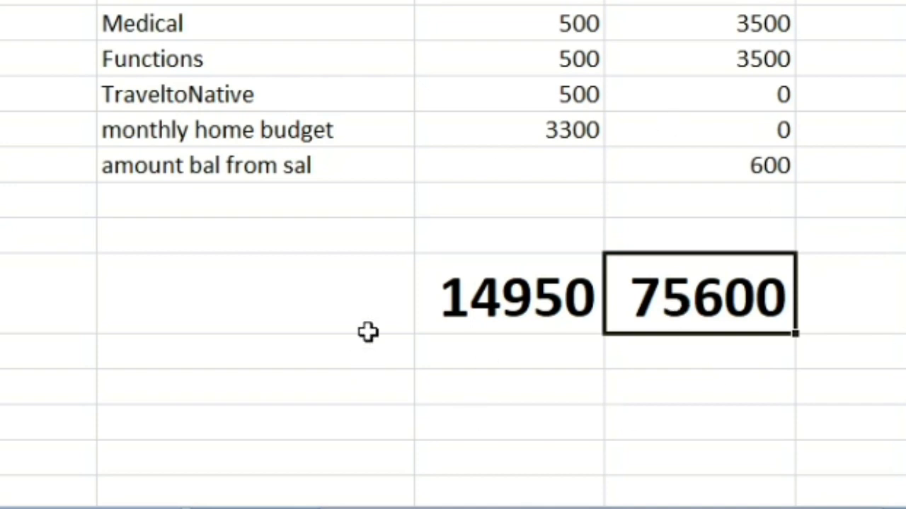
Examine the Own House budget from its salary and saving percentage down to the overall yearly savings total
{"action": "left_click", "coordinate": [746, 371]}
{"action": "left_click_drag", "start_coordinate": [495, 505], "coordinate": [445, 505]}
{"action": "scroll", "coordinate": [537, 362], "scroll_direction": "up", "scroll_amount": 3}
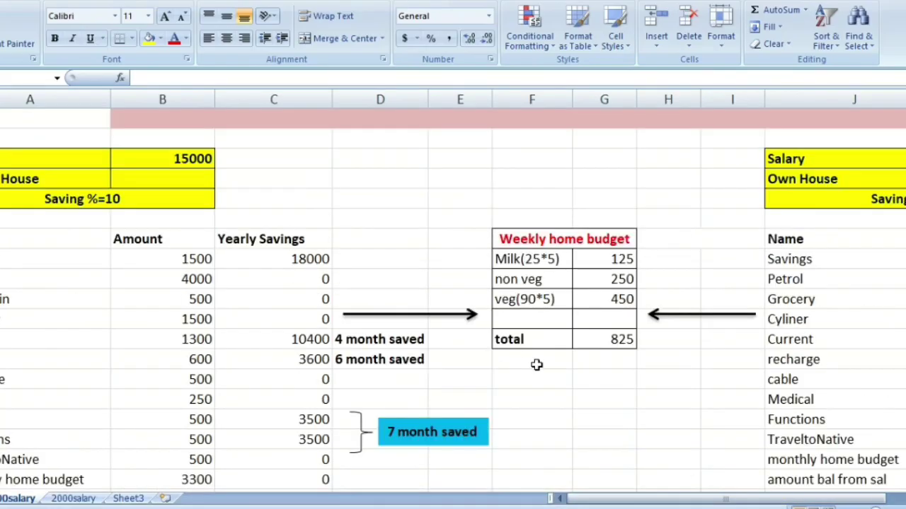
{"action": "scroll", "coordinate": [536, 365], "scroll_direction": "down", "scroll_amount": 3}
{"action": "left_click_drag", "start_coordinate": [739, 502], "coordinate": [751, 501]}
{"action": "scroll", "coordinate": [812, 378], "scroll_direction": "up", "scroll_amount": 3}
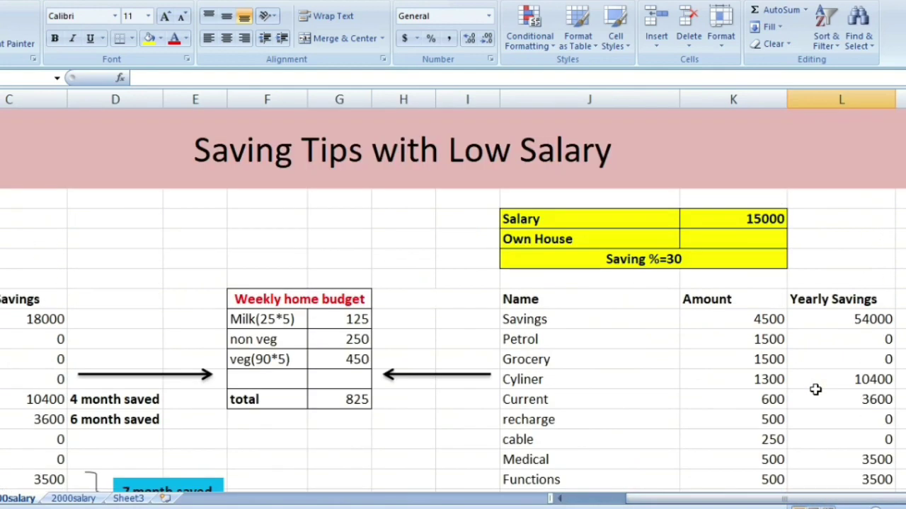
{"action": "scroll", "coordinate": [815, 390], "scroll_direction": "down", "scroll_amount": 3}
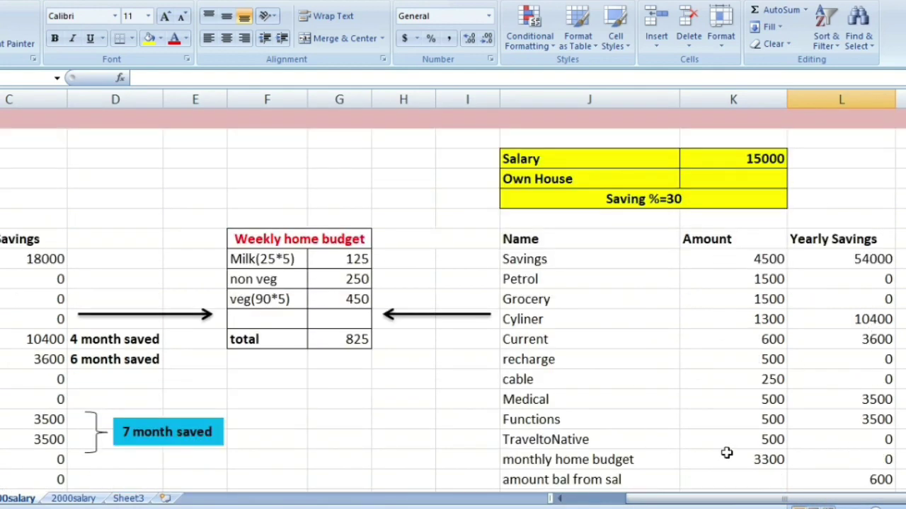
{"action": "scroll", "coordinate": [850, 424], "scroll_direction": "down", "scroll_amount": 1}
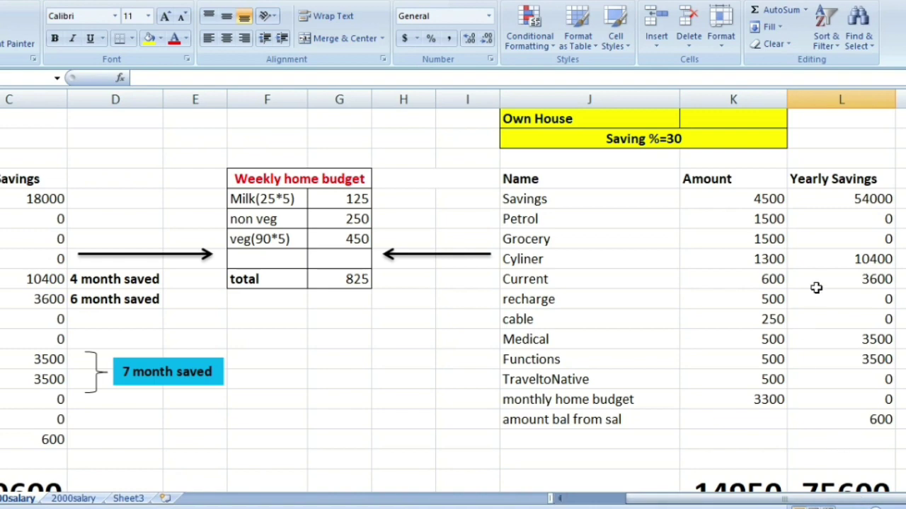
{"action": "scroll", "coordinate": [814, 394], "scroll_direction": "down", "scroll_amount": 2}
{"action": "left_click", "coordinate": [823, 371]}
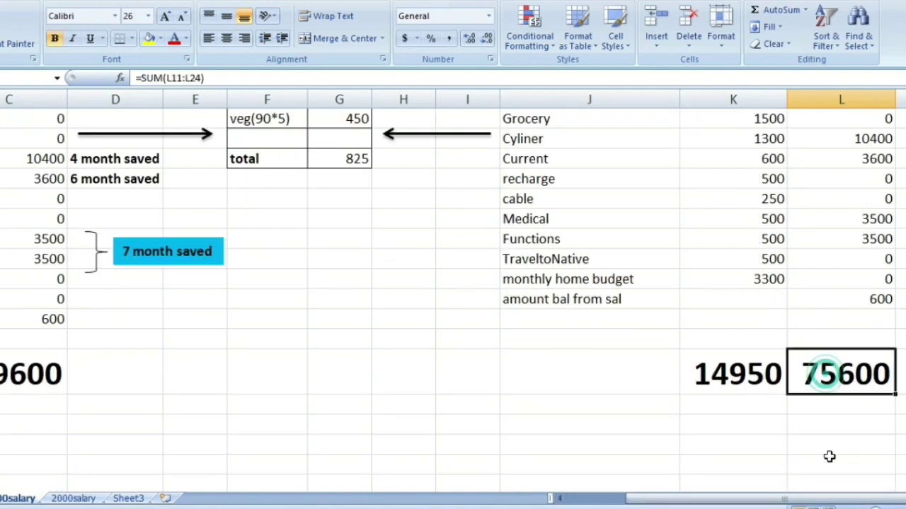
Examine the Rented House budget's rows down to its monthly amount and yearly savings totals
{"action": "left_click_drag", "start_coordinate": [812, 503], "coordinate": [789, 501]}
{"action": "scroll", "coordinate": [193, 344], "scroll_direction": "up", "scroll_amount": 1}
{"action": "scroll", "coordinate": [194, 346], "scroll_direction": "up", "scroll_amount": 2}
{"action": "scroll", "coordinate": [198, 348], "scroll_direction": "down", "scroll_amount": 2}
{"action": "scroll", "coordinate": [201, 354], "scroll_direction": "up", "scroll_amount": 2}
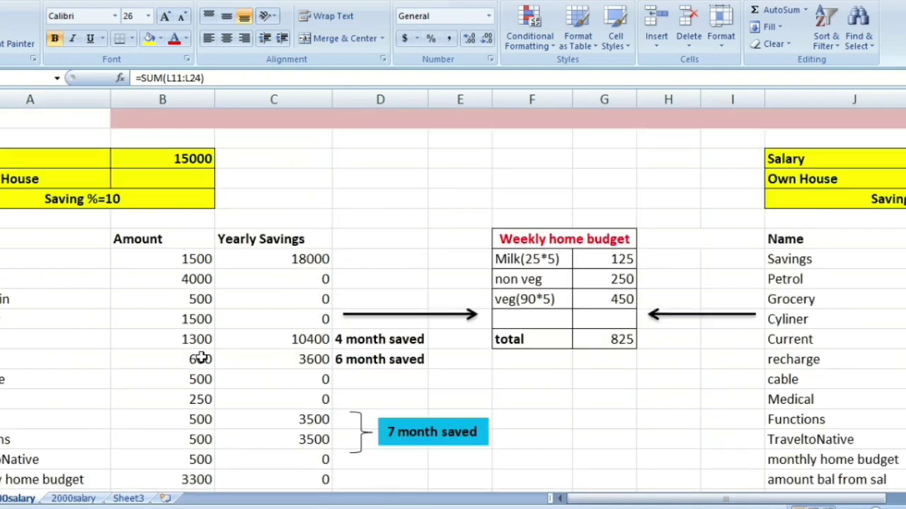
{"action": "left_click_drag", "start_coordinate": [816, 501], "coordinate": [738, 490]}
{"action": "scroll", "coordinate": [793, 394], "scroll_direction": "down", "scroll_amount": 4}
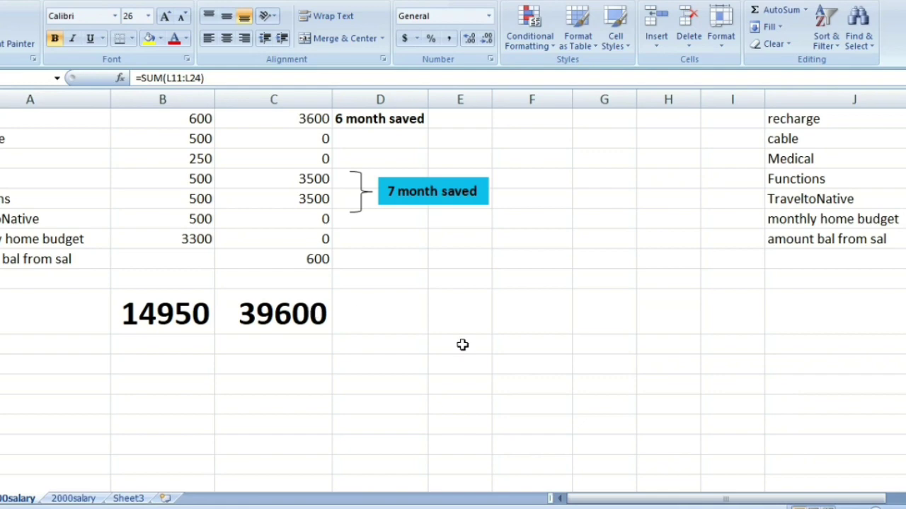
Compare the overall yearly savings totals of the Own House and Rented House budgets
{"action": "left_click_drag", "start_coordinate": [748, 499], "coordinate": [824, 503]}
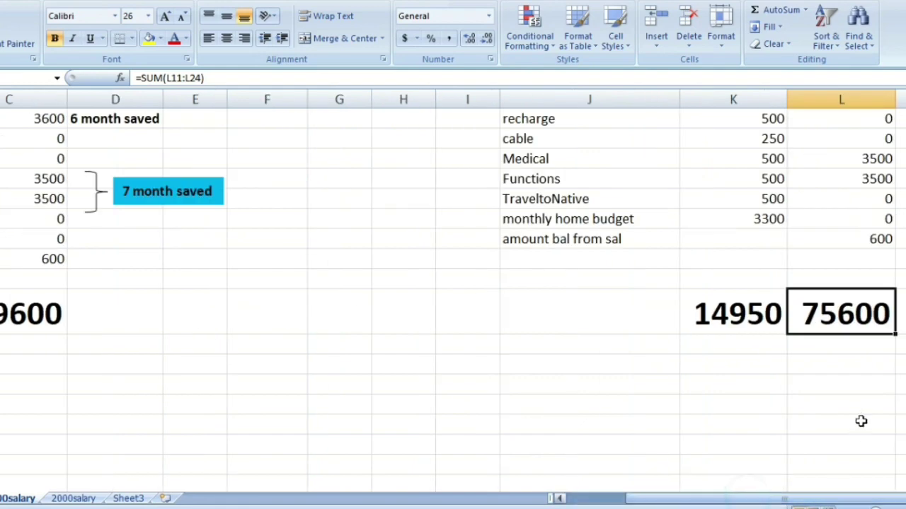
{"action": "scroll", "coordinate": [861, 420], "scroll_direction": "up", "scroll_amount": 3}
{"action": "scroll", "coordinate": [861, 424], "scroll_direction": "down", "scroll_amount": 3}
{"action": "scroll", "coordinate": [859, 421], "scroll_direction": "up", "scroll_amount": 3}
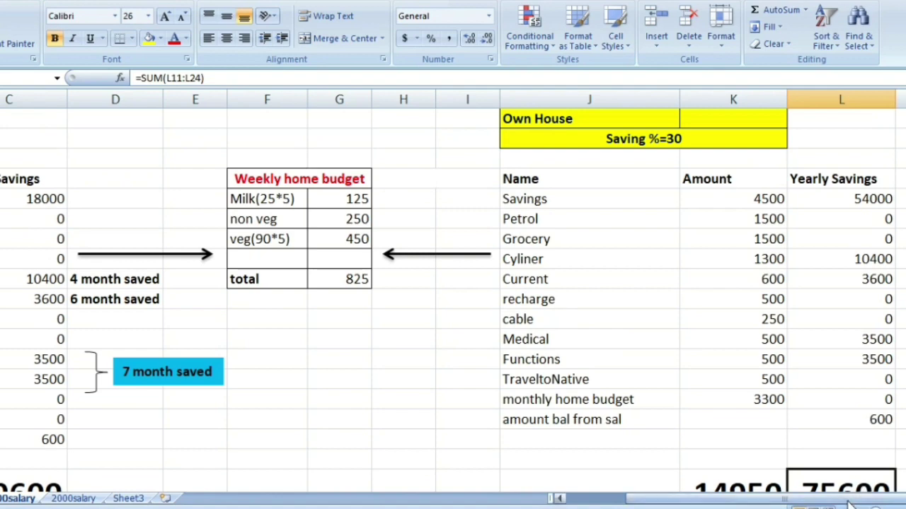
{"action": "left_click_drag", "start_coordinate": [849, 502], "coordinate": [814, 501]}
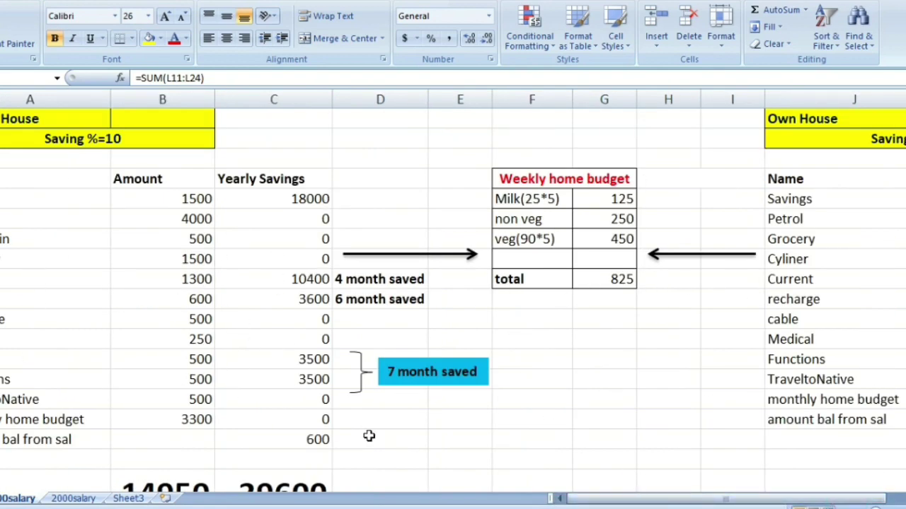
{"action": "scroll", "coordinate": [372, 434], "scroll_direction": "down", "scroll_amount": 3}
{"action": "left_click", "coordinate": [291, 429]}
{"action": "left_click_drag", "start_coordinate": [716, 504], "coordinate": [731, 500]}
{"action": "left_click", "coordinate": [859, 435]}
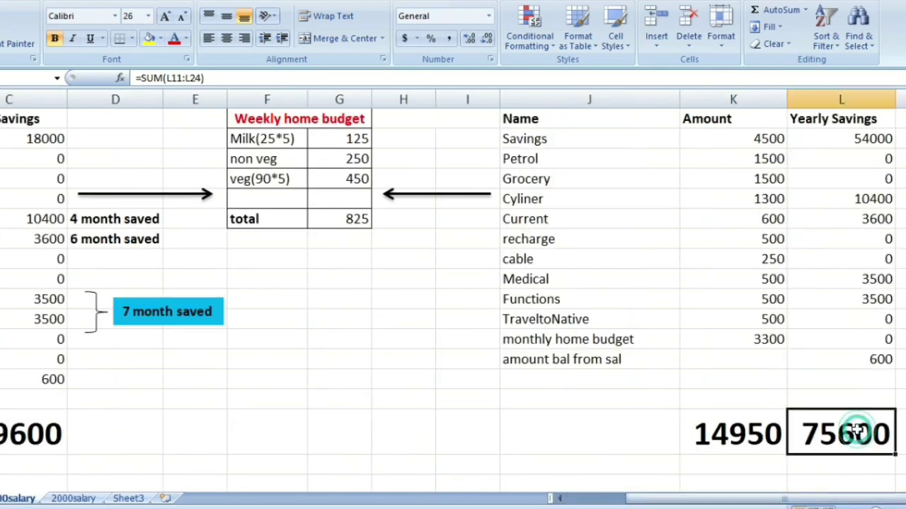
{"action": "left_click", "coordinate": [42, 433]}
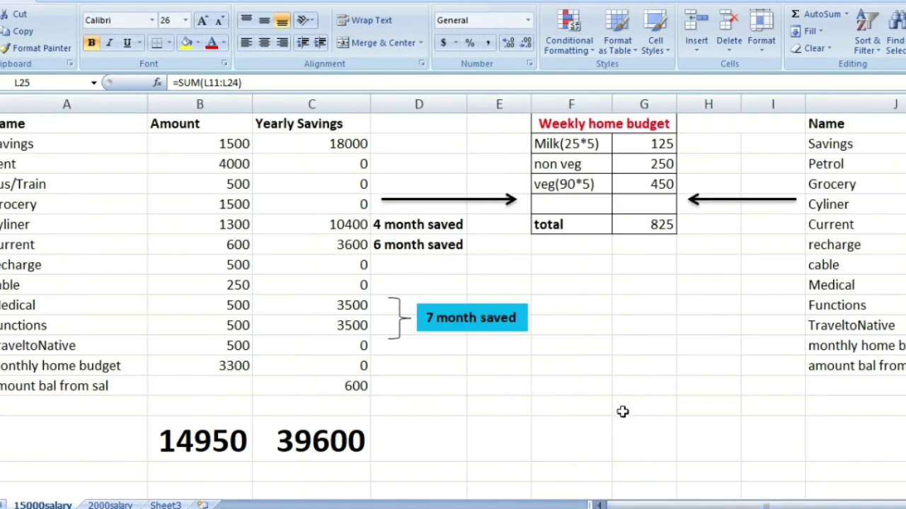
Review the salary, saving percentage and expense rows of both budgets together with the weekly home budget table
{"action": "scroll", "coordinate": [607, 422], "scroll_direction": "up", "scroll_amount": 3}
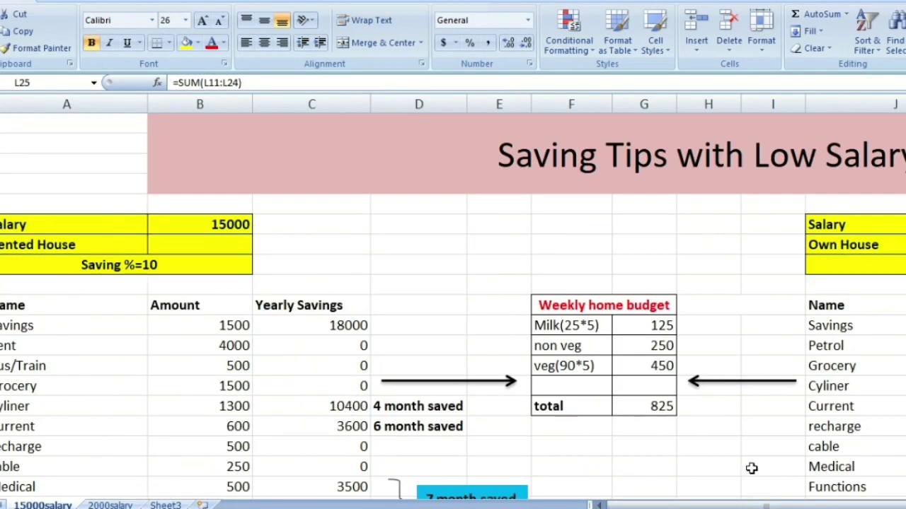
{"action": "left_click_drag", "start_coordinate": [636, 505], "coordinate": [765, 504]}
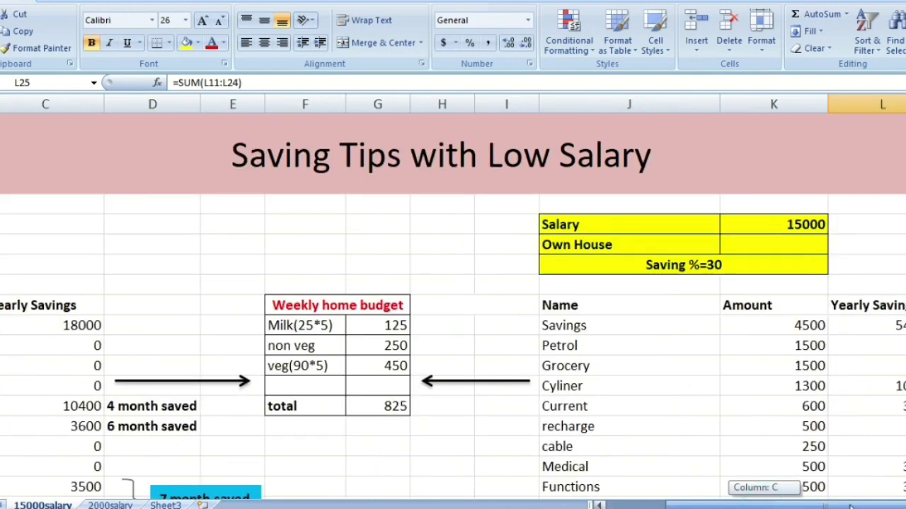
{"action": "left_click_drag", "start_coordinate": [840, 507], "coordinate": [818, 506]}
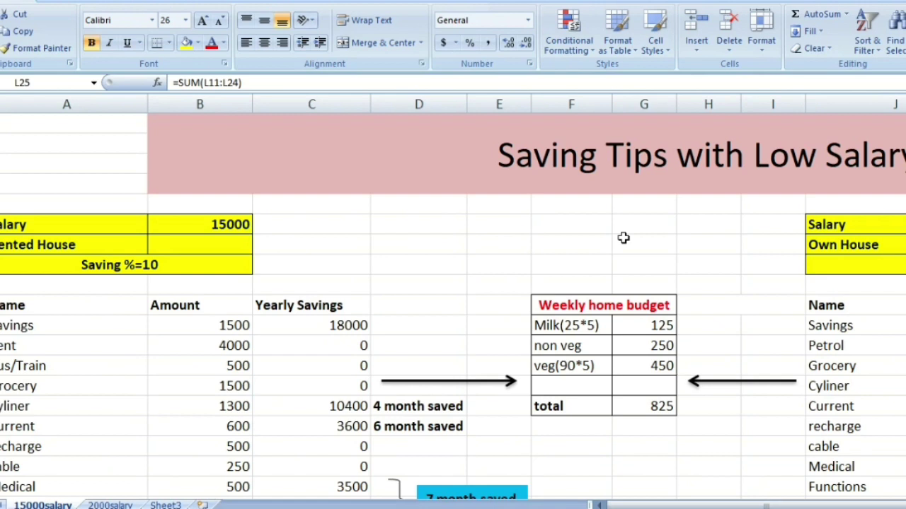
{"action": "scroll", "coordinate": [623, 238], "scroll_direction": "down", "scroll_amount": 2}
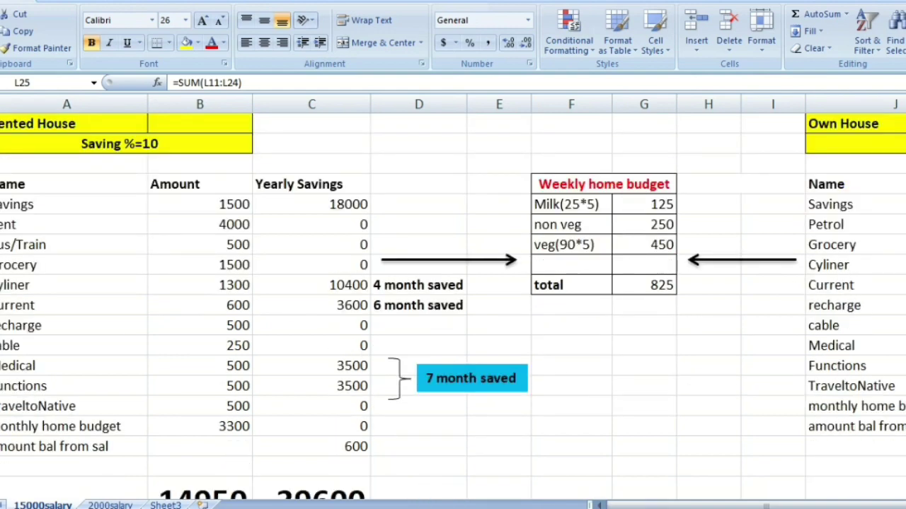
{"action": "left_click_drag", "start_coordinate": [849, 504], "coordinate": [835, 503]}
{"action": "scroll", "coordinate": [573, 409], "scroll_direction": "down", "scroll_amount": 2}
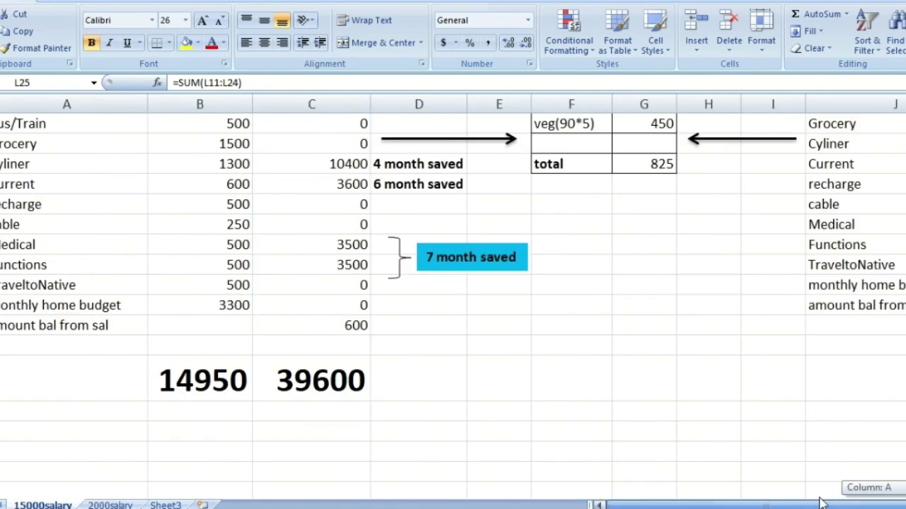
{"action": "scroll", "coordinate": [713, 397], "scroll_direction": "up", "scroll_amount": 2}
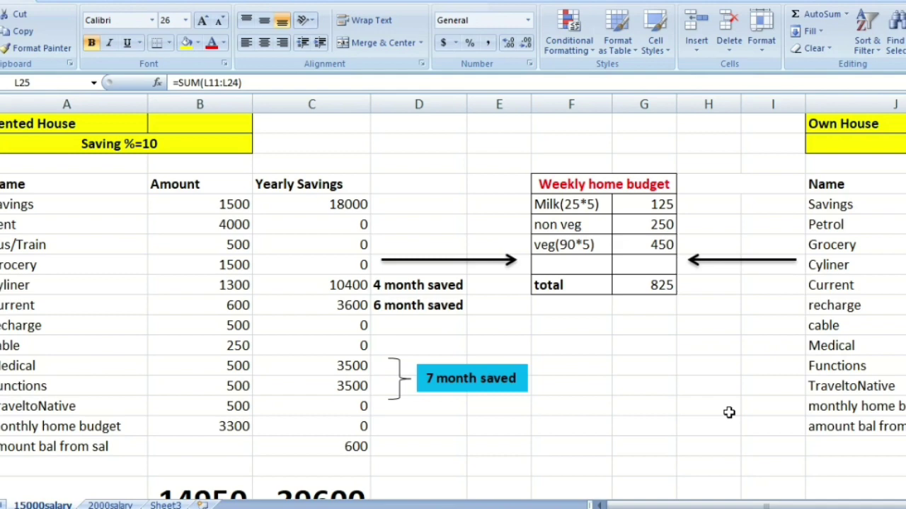
{"action": "scroll", "coordinate": [729, 413], "scroll_direction": "up", "scroll_amount": 2}
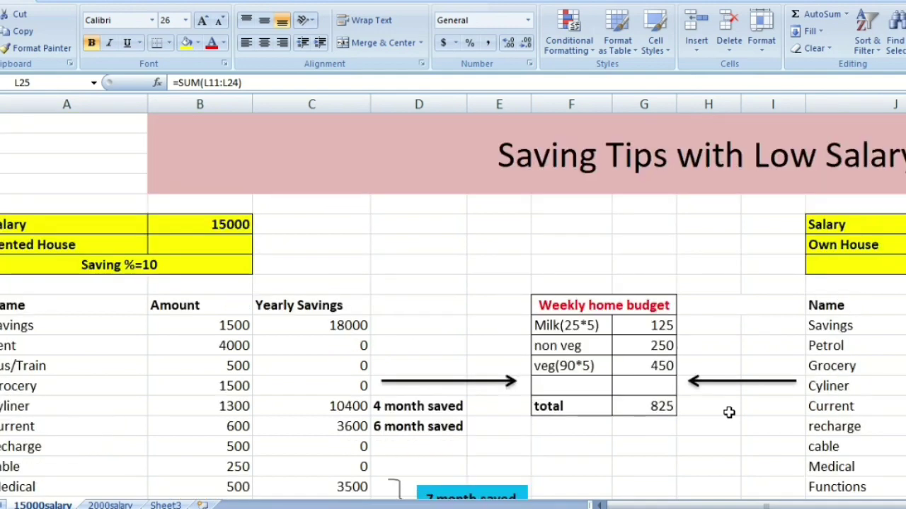